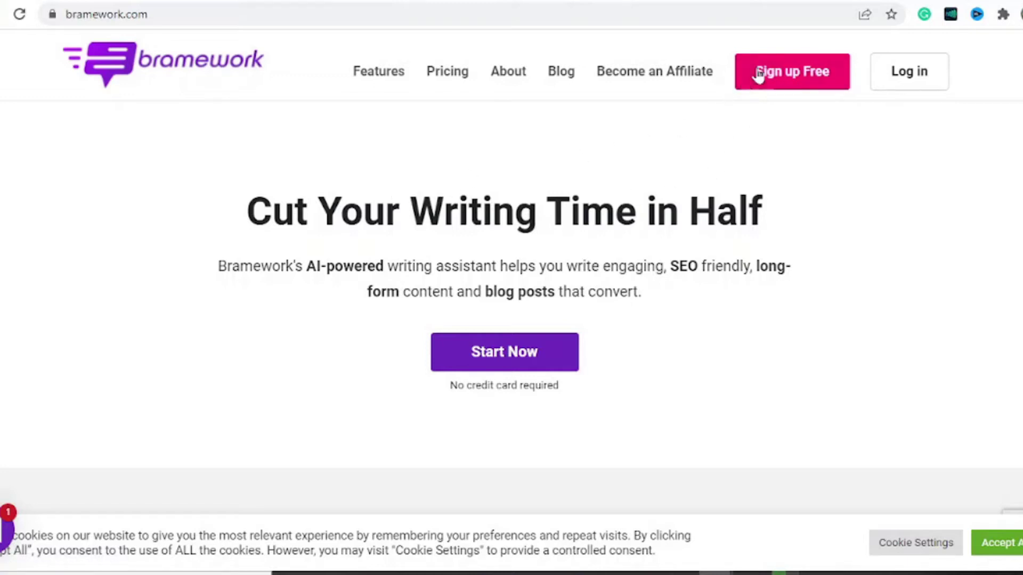
- Browse the bramework.com home page, then go to the Pricing page from the top navigation
scroll(714, 169, down, 9)
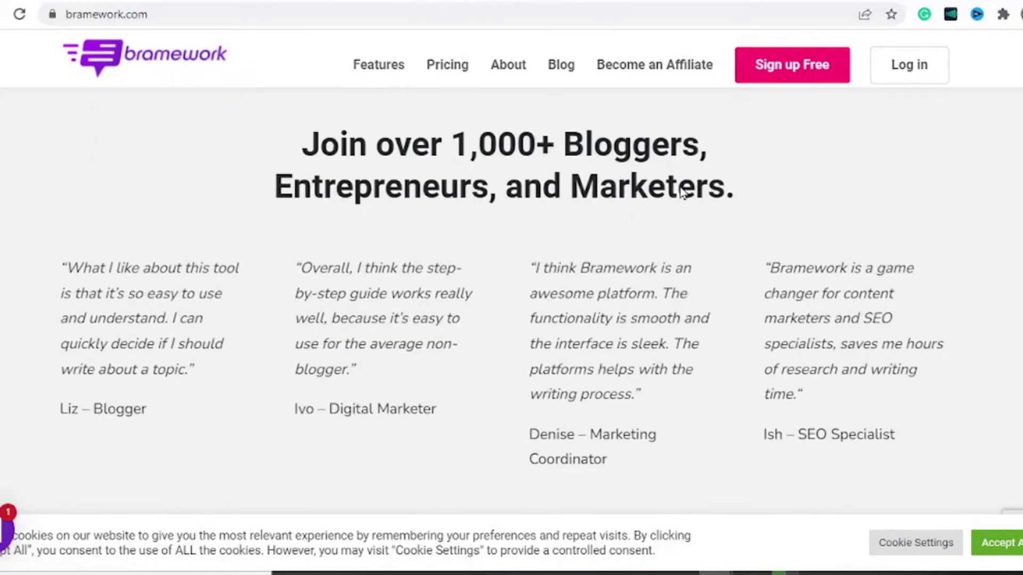
scroll(498, 217, up, 4)
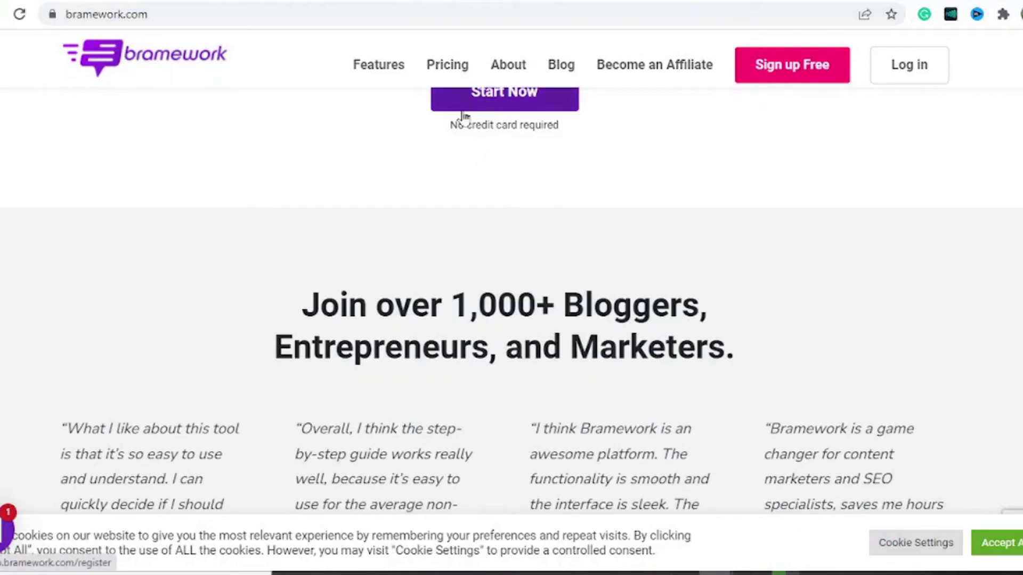
scroll(509, 283, down, 2)
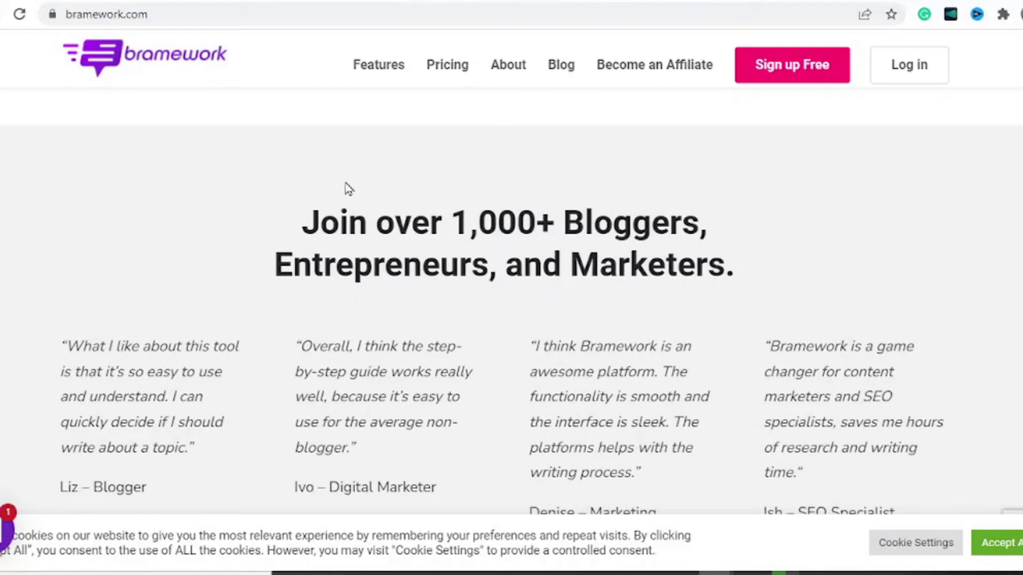
click(447, 64)
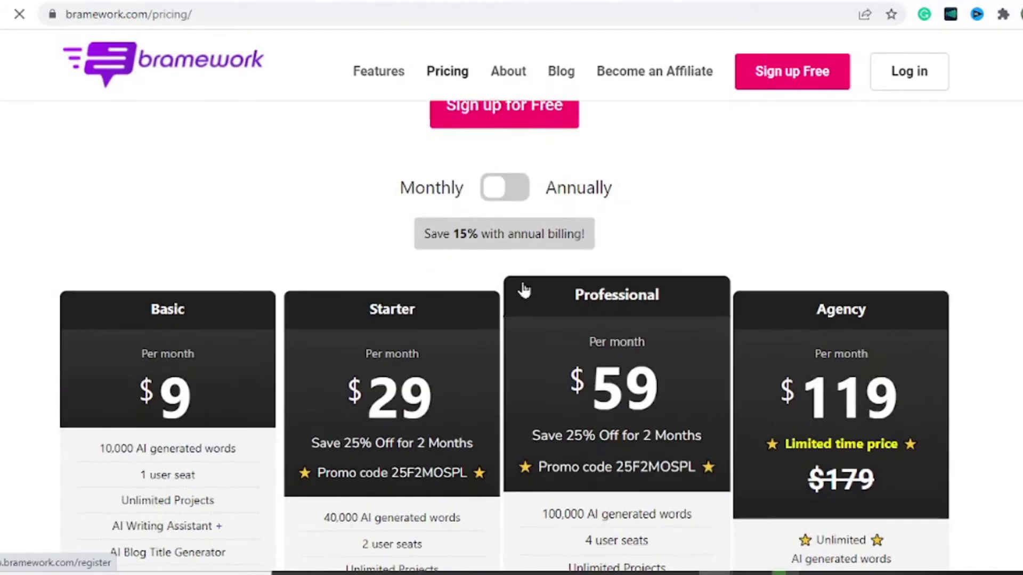
- Review the pricing plan cards, highlighting the Basic plan's $9 price
scroll(289, 326, down, 2)
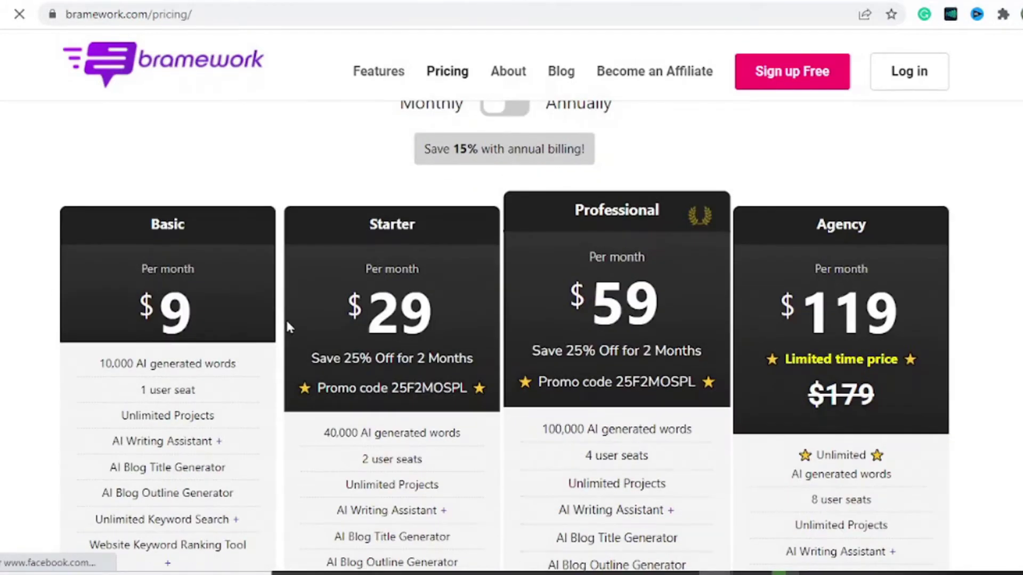
drag(195, 317, 130, 289)
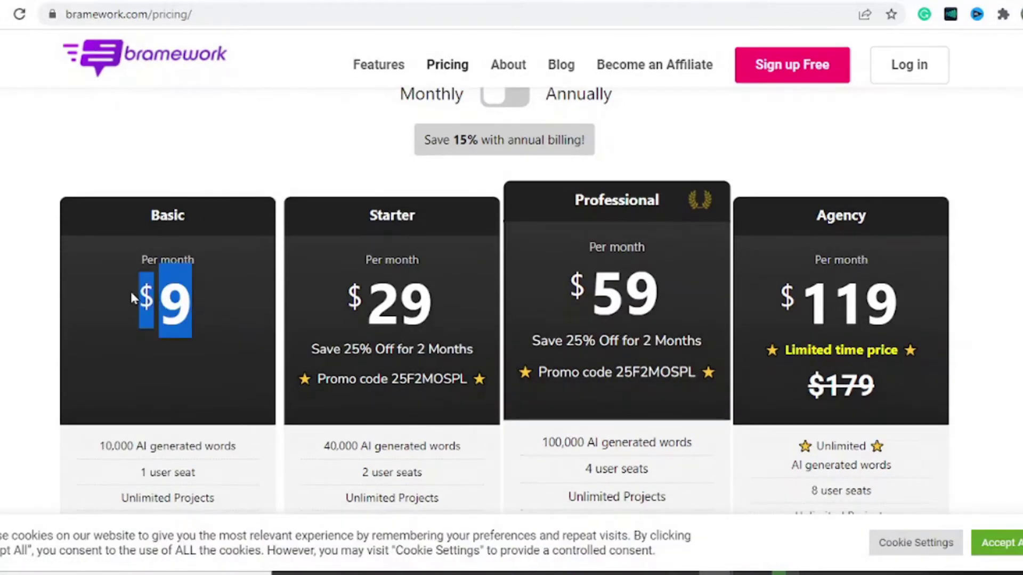
scroll(318, 149, down, 3)
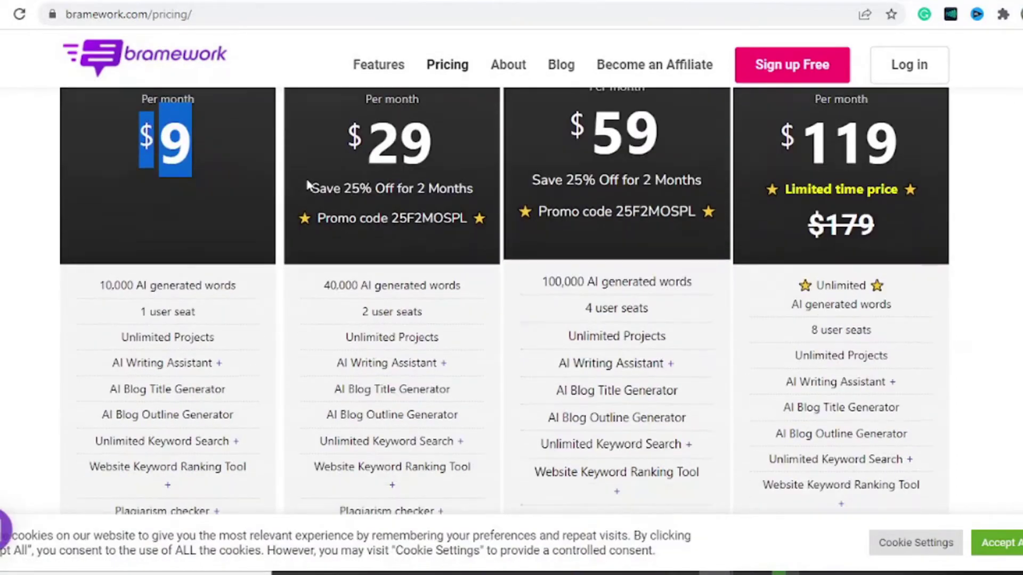
scroll(305, 184, down, 2)
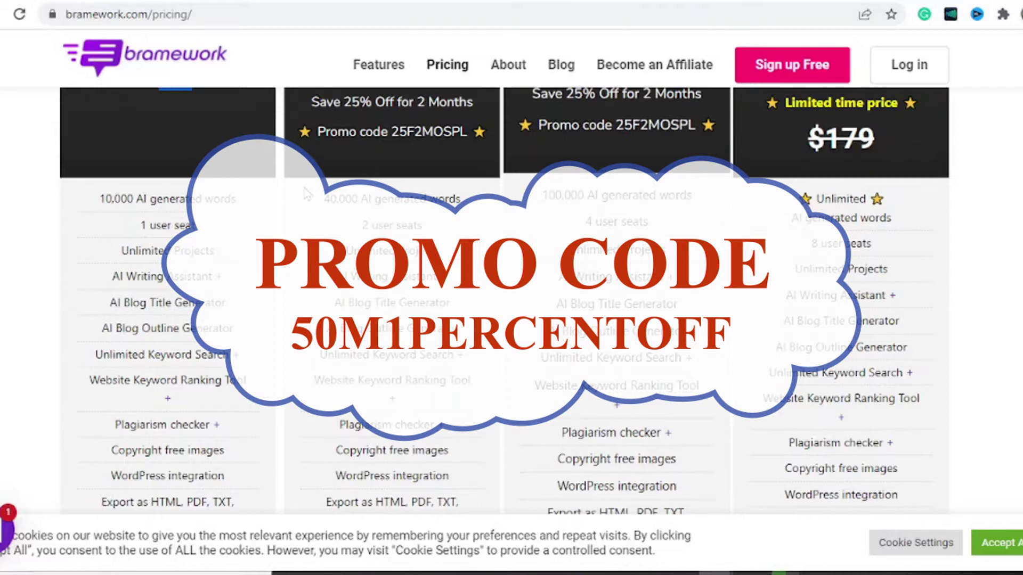
scroll(307, 195, up, 3)
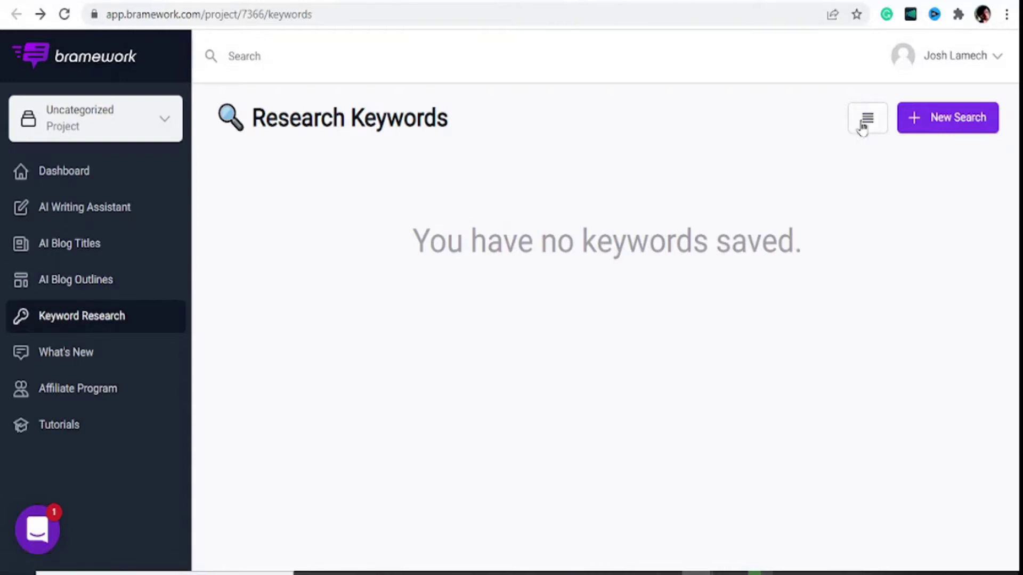
- Run a new Keyword Analyzer search for 'why do people collect pokemon cards'
click(917, 116)
click(395, 272)
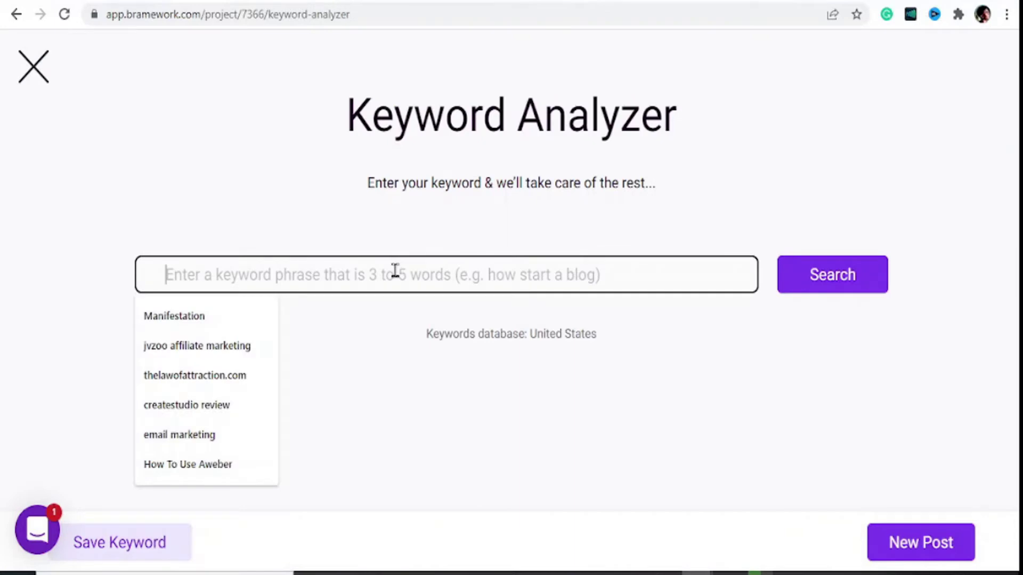
text(why do people collect pokemon cards)
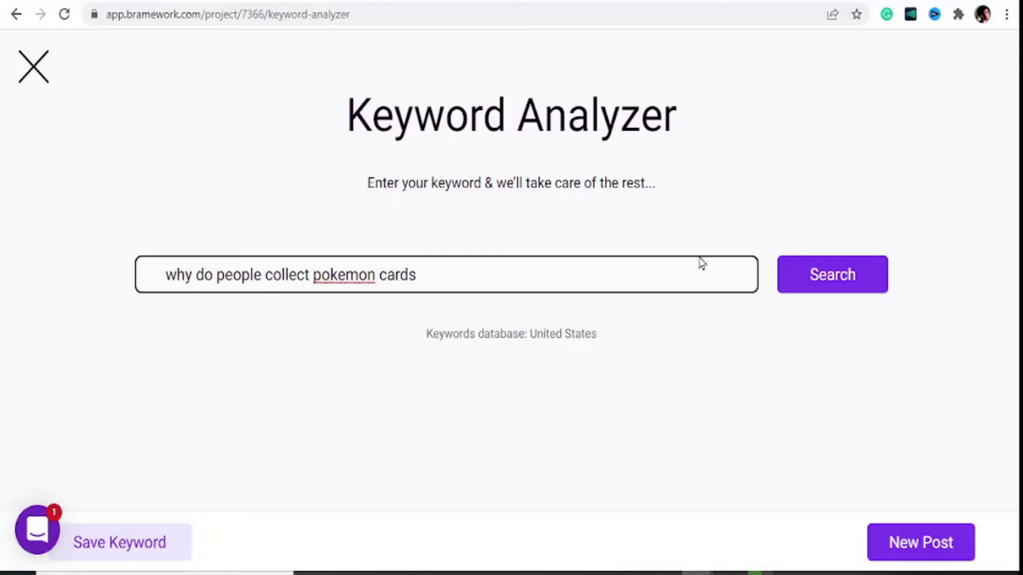
click(812, 290)
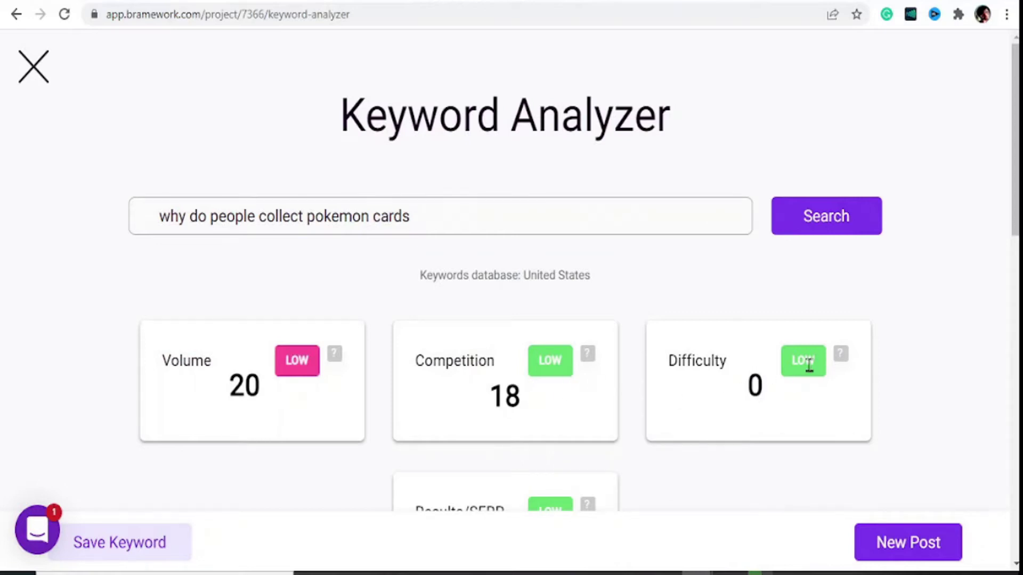
- Review the keyword metrics, including search volume 20, and the Trends chart
scroll(256, 320, down, 5)
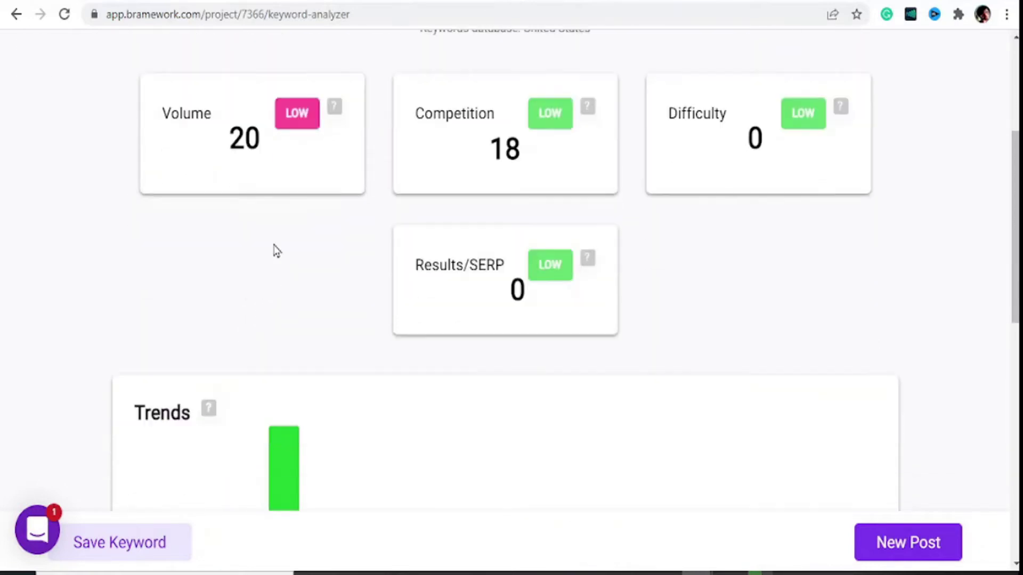
drag(252, 140, 219, 129)
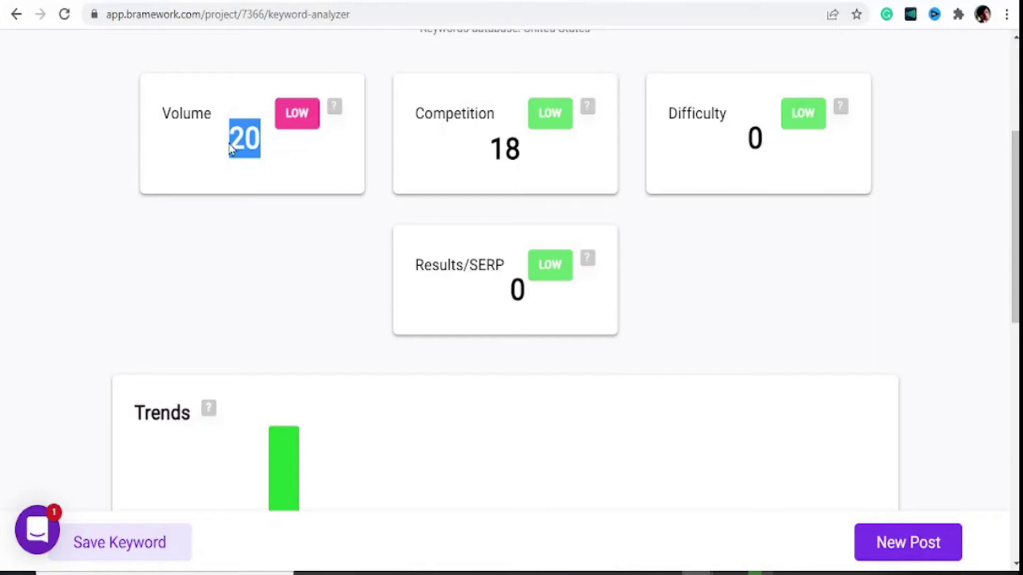
scroll(331, 219, down, 6)
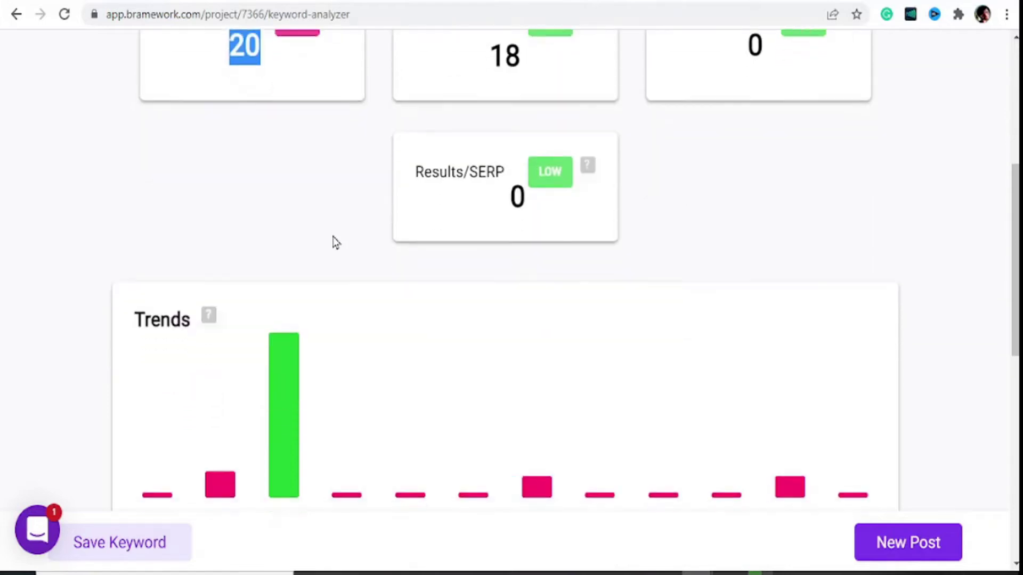
mouse_move(430, 261)
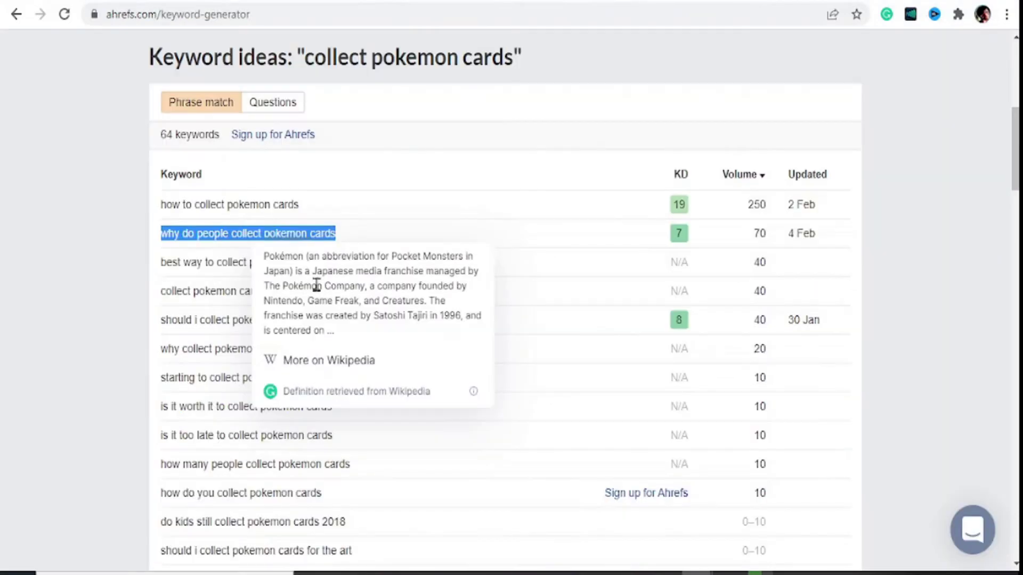
scroll(334, 298, up, 6)
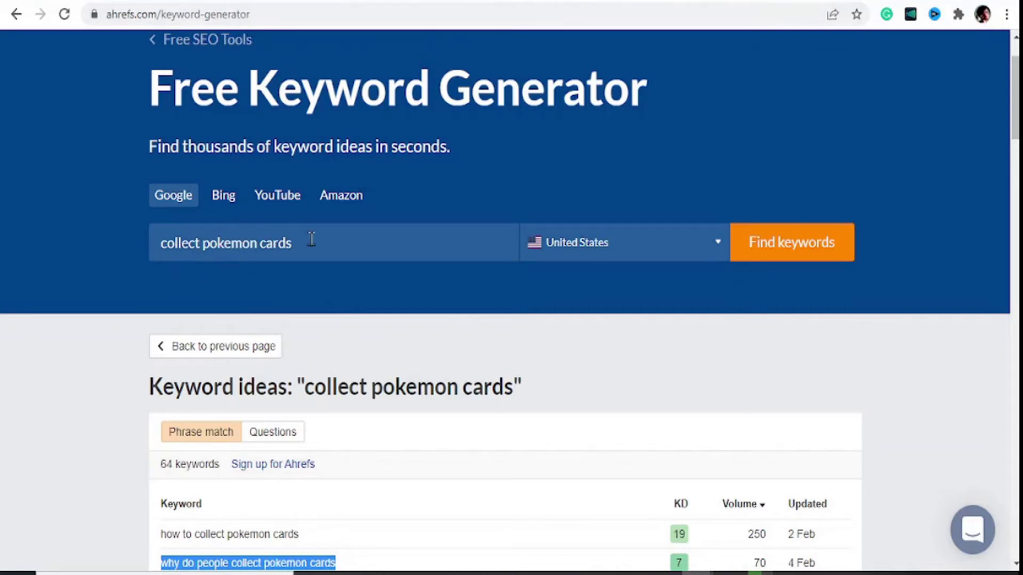
scroll(365, 325, down, 5)
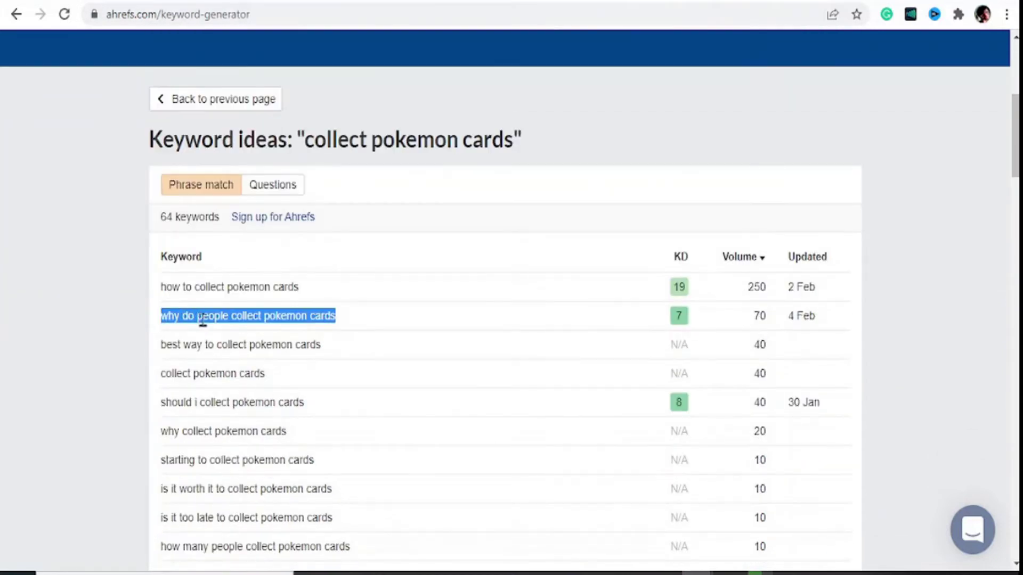
scroll(656, 327, down, 2)
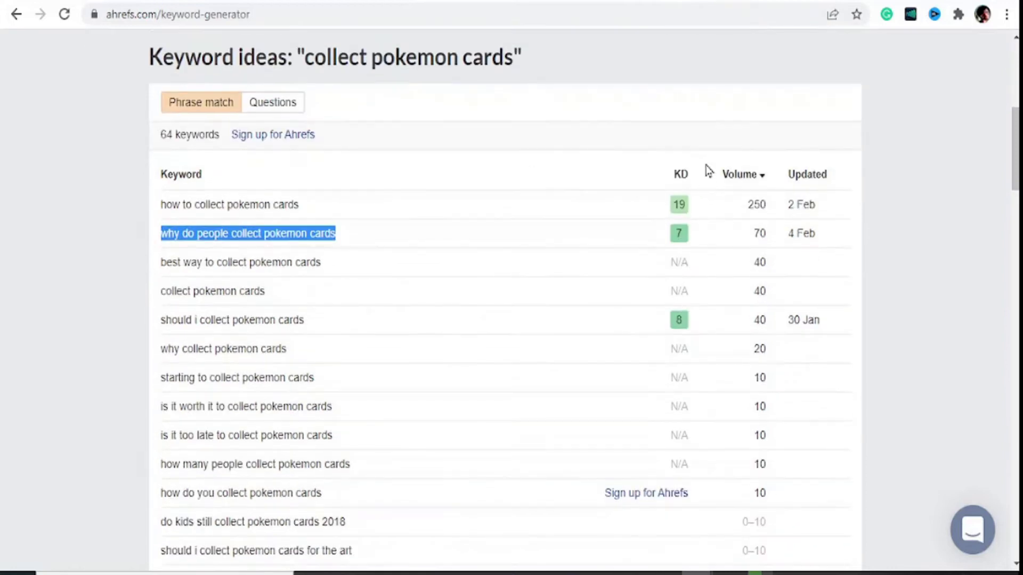
mouse_move(684, 180)
scroll(675, 346, down, 2)
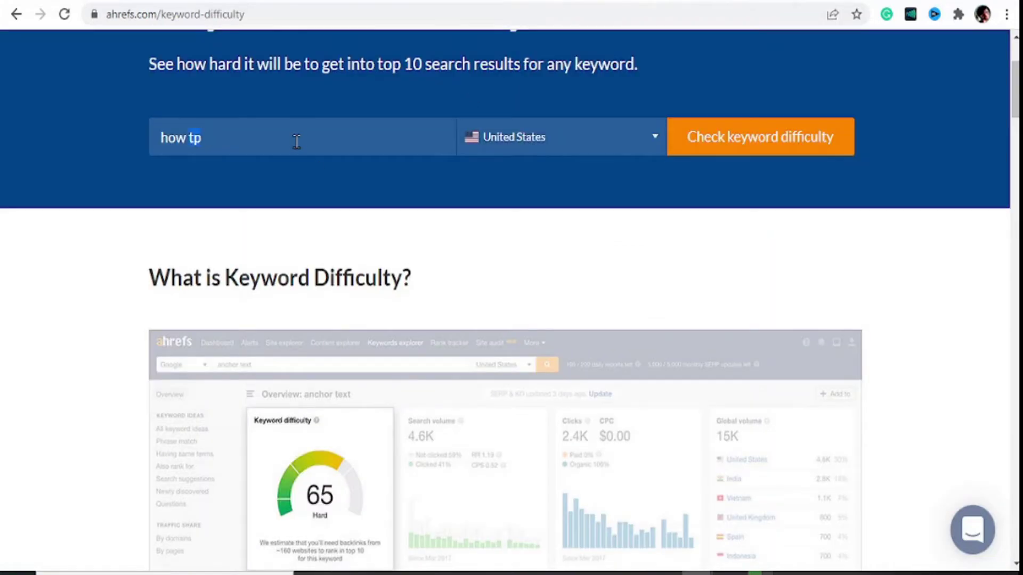
- Check the keyword's difficulty in Ahrefs, passing reCAPTCHA, and review the SERP overview
text(why do people collect pokemon cards)
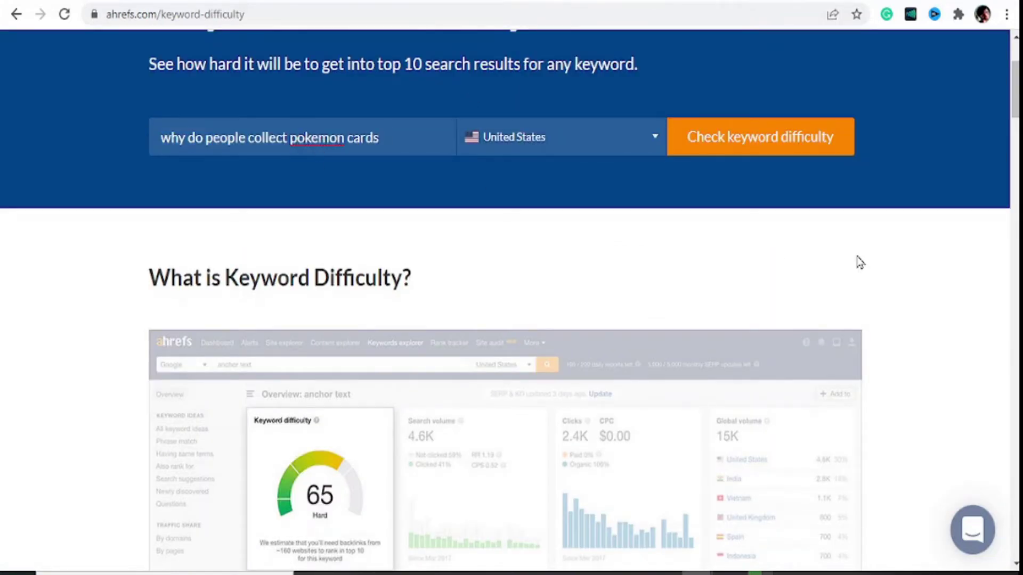
click(745, 152)
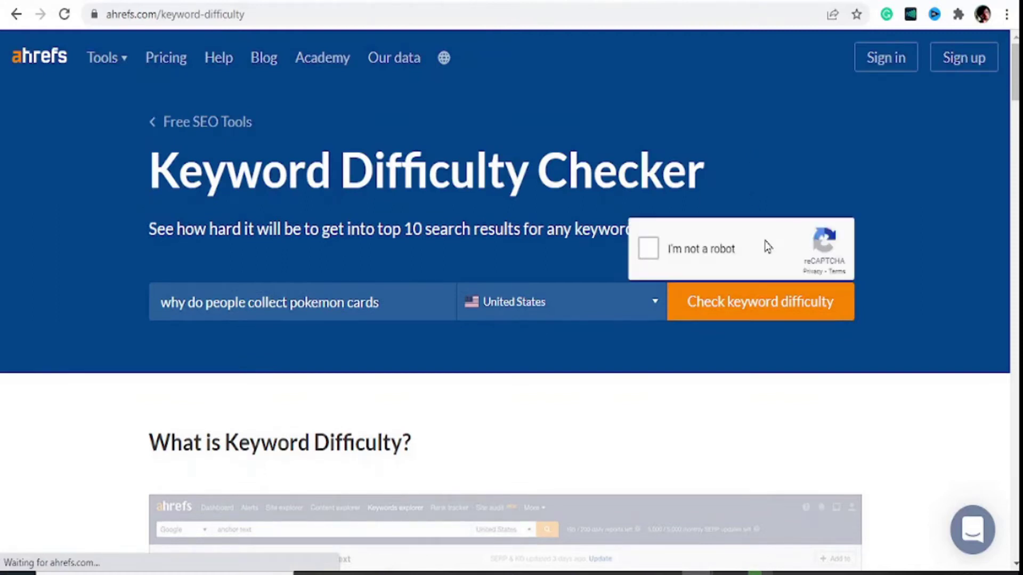
click(656, 260)
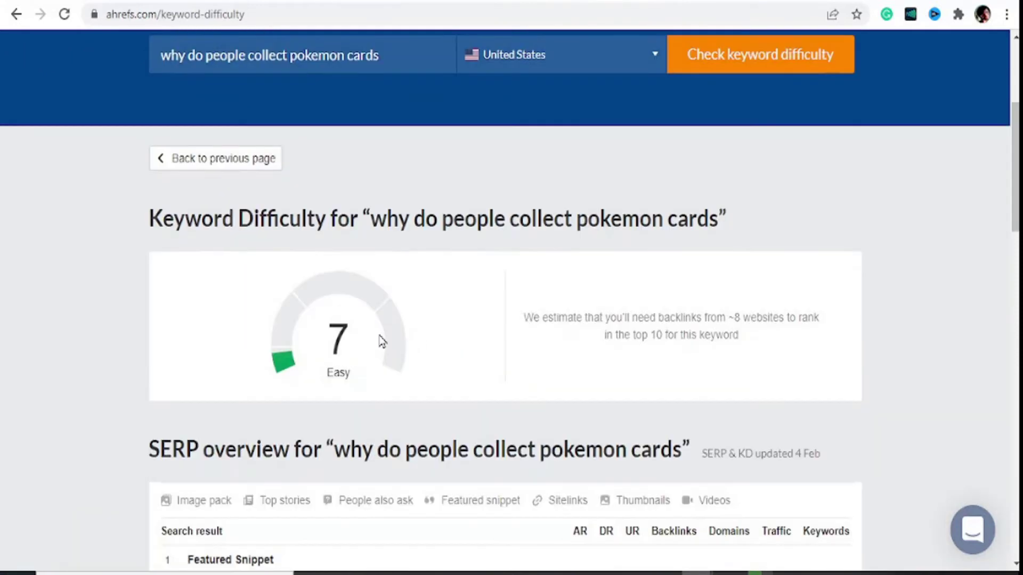
scroll(393, 296, down, 3)
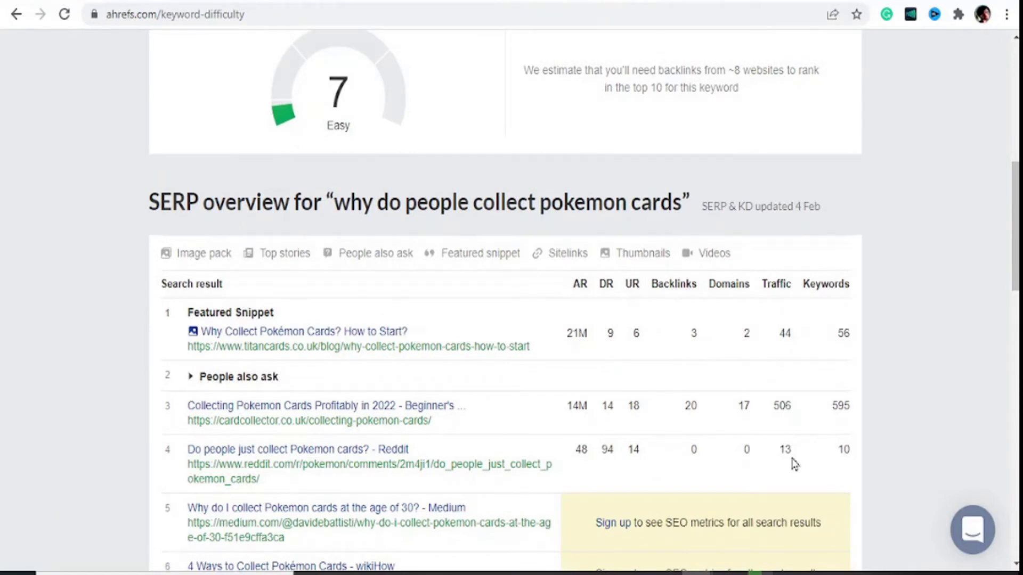
scroll(772, 419, down, 2)
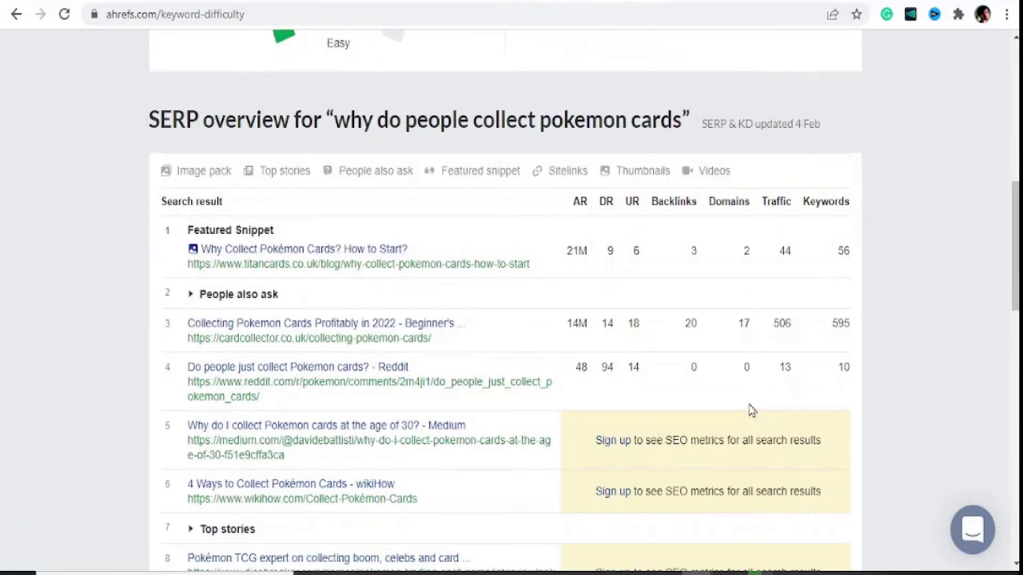
scroll(722, 392, down, 2)
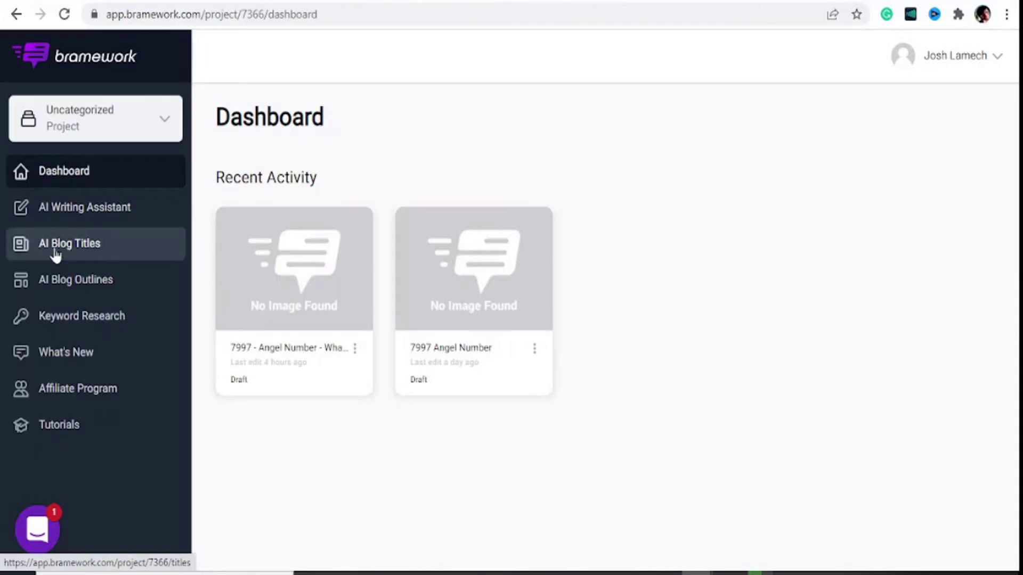
- From the long-form assistant drafts, start a New Post with keyword 'why do people collect pokemon cards'
click(96, 211)
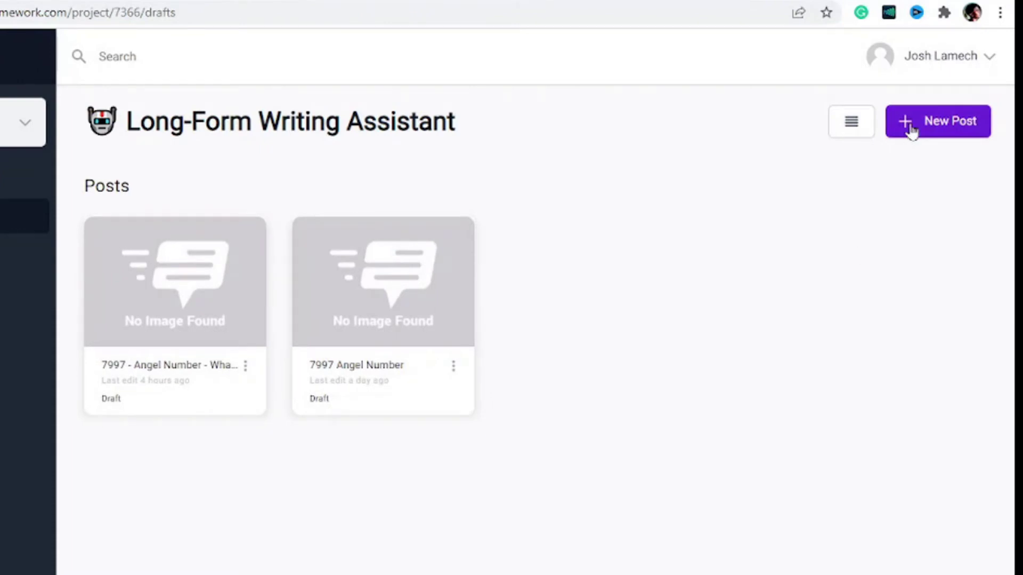
click(912, 131)
click(406, 281)
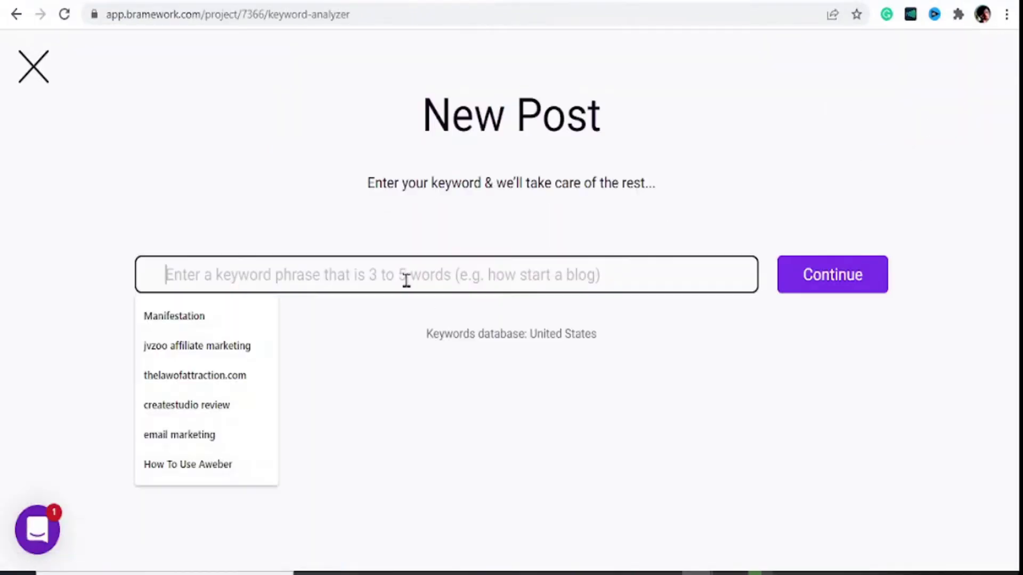
text(why do people collect pokemon cards)
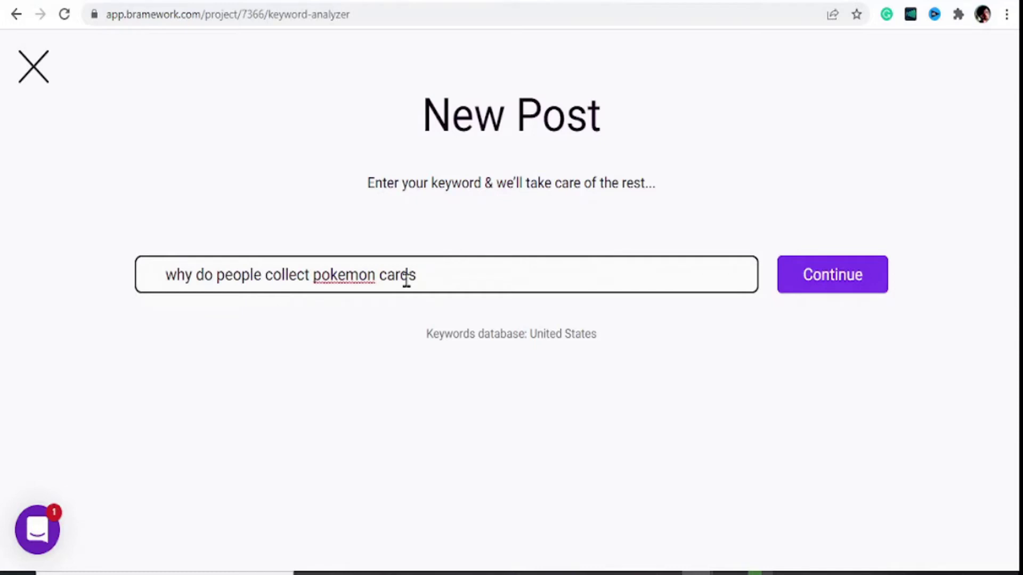
click(843, 261)
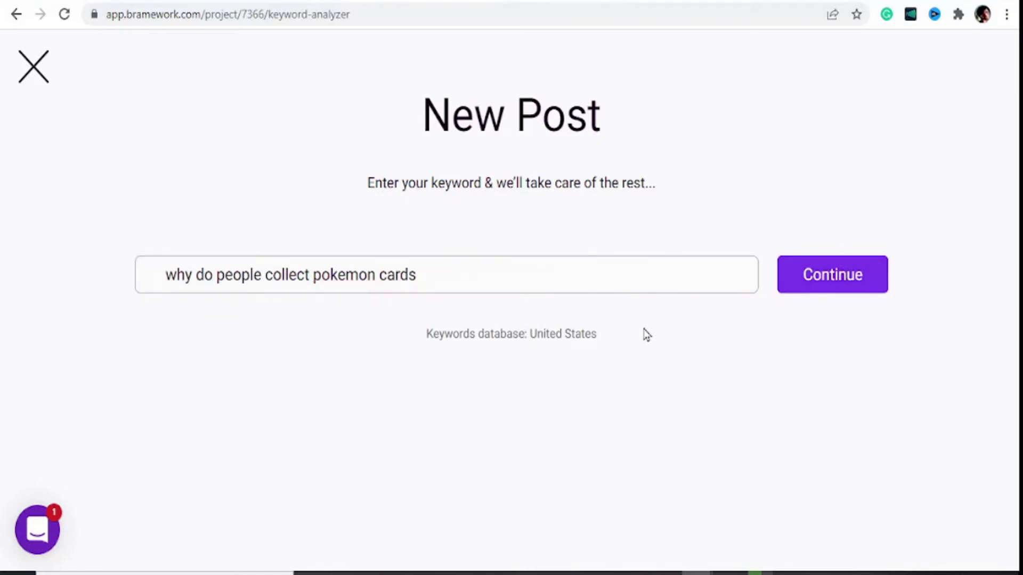
- Submit the keyword, confirm the Way to Go dialog, and select the suggested question keyword
click(821, 276)
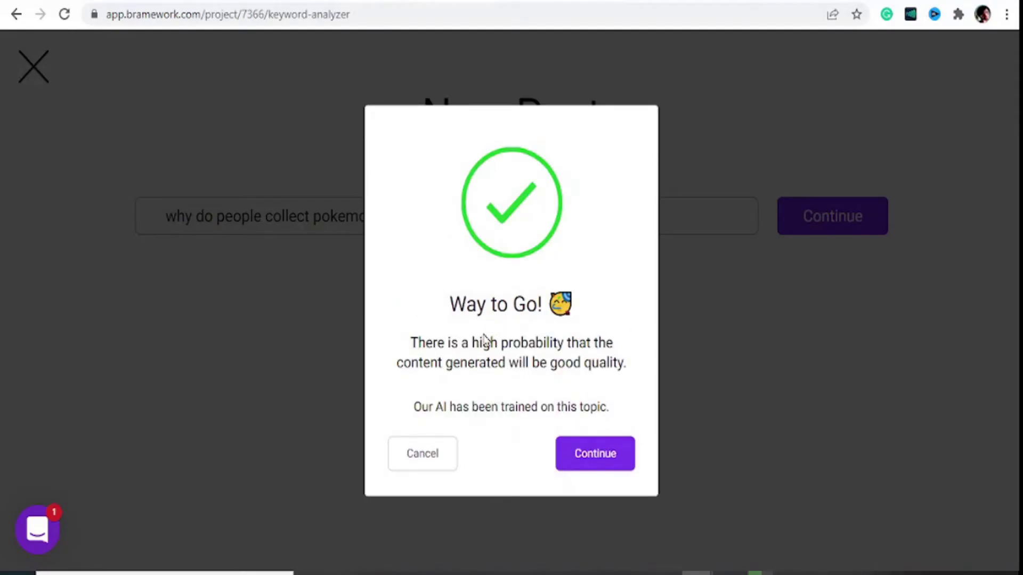
click(595, 455)
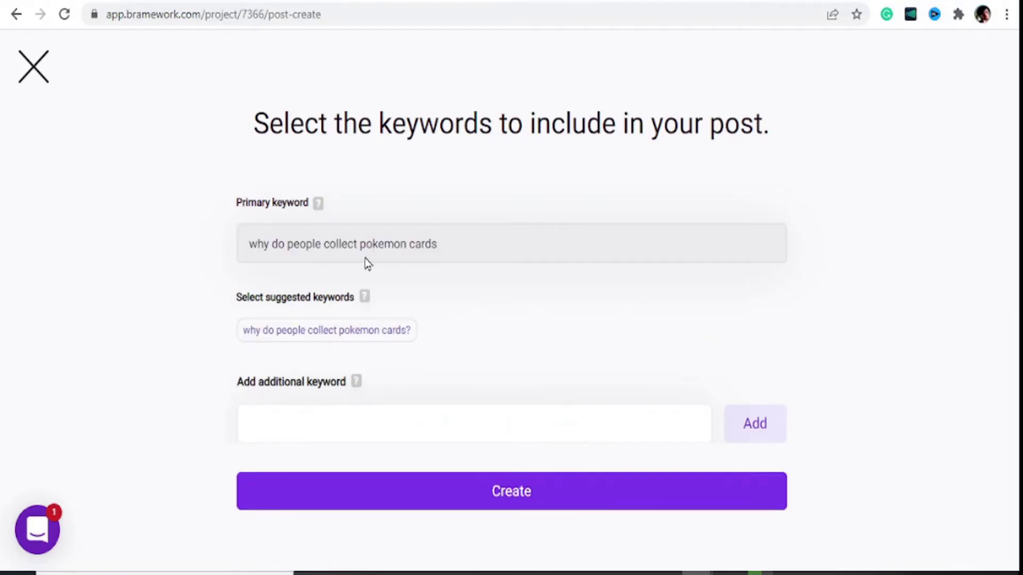
click(294, 328)
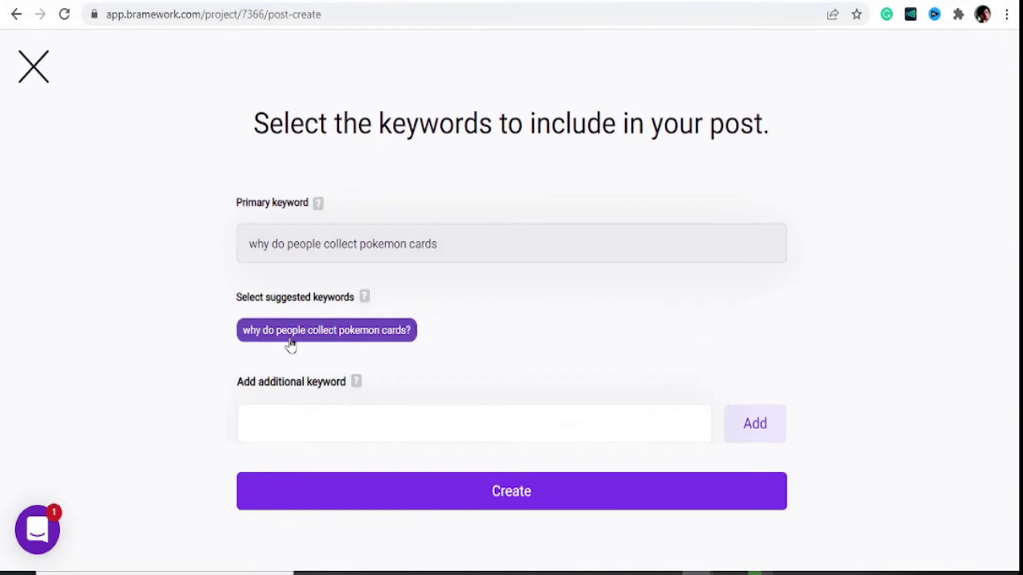
click(302, 337)
- Add the keyword without a question mark as an extra keyword and create the post
click(373, 435)
text(why do people collect pokemon cards)
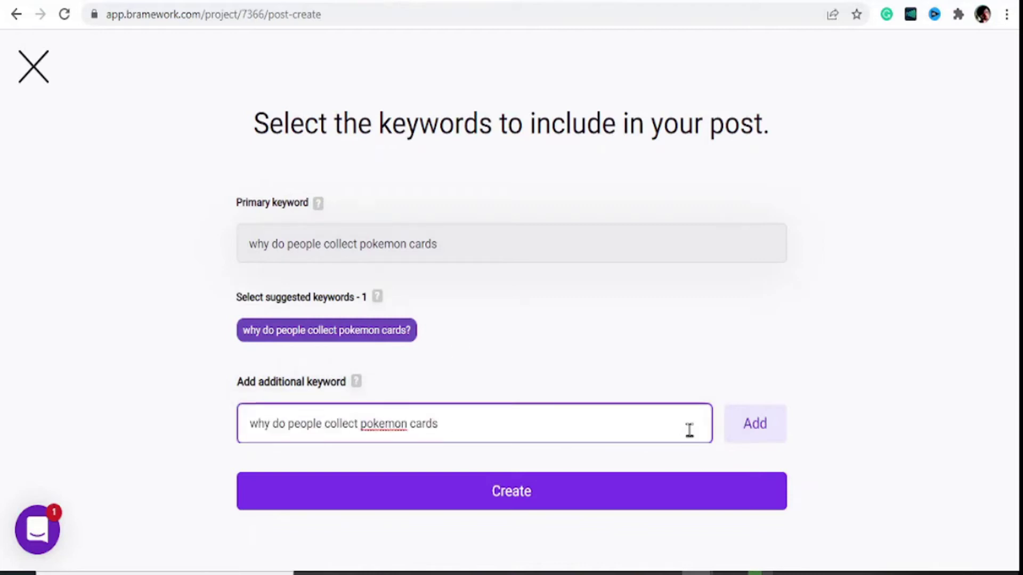
click(768, 433)
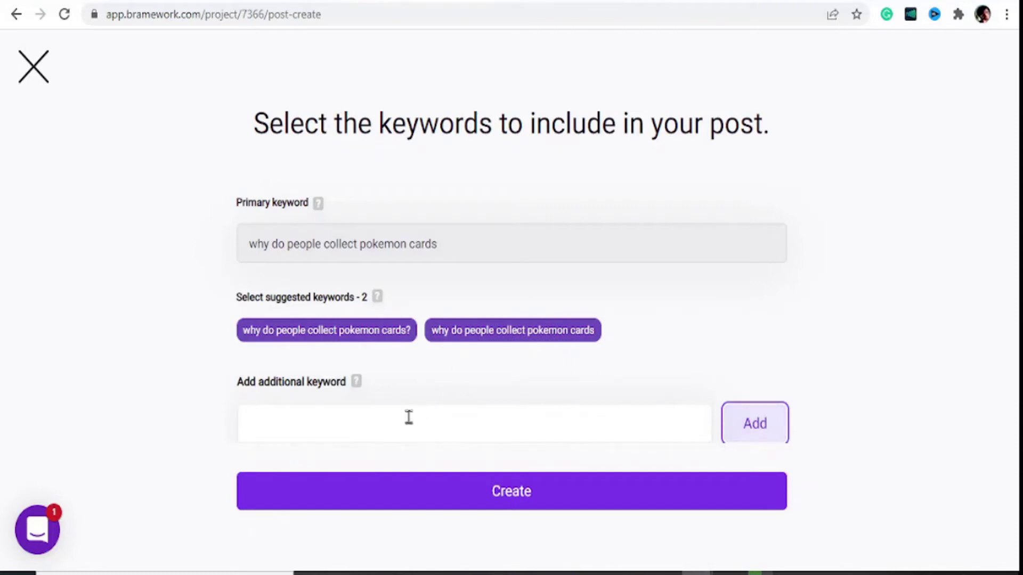
click(379, 497)
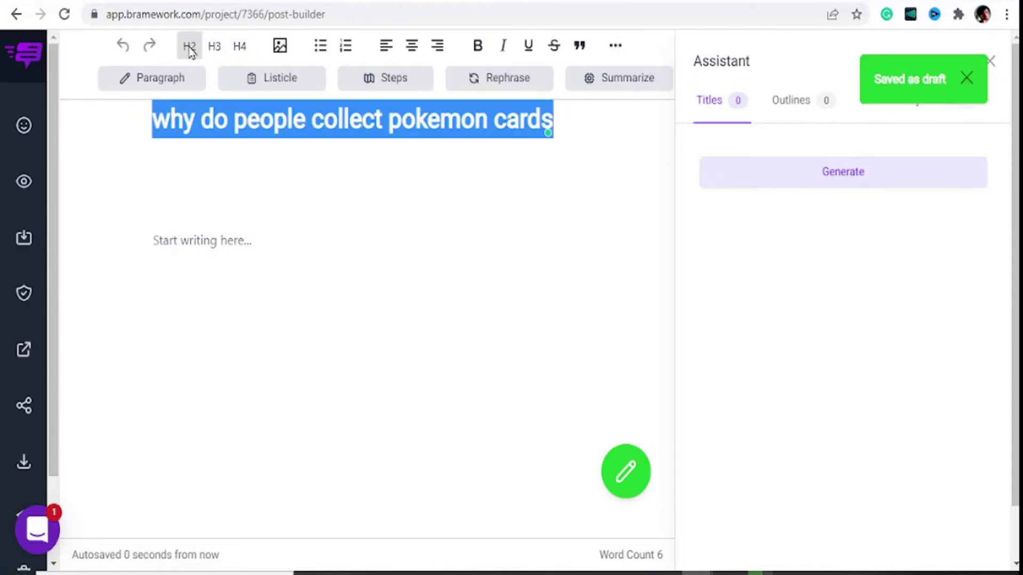
- Enter 'why do people collect pokemon cards' as the post title
click(189, 46)
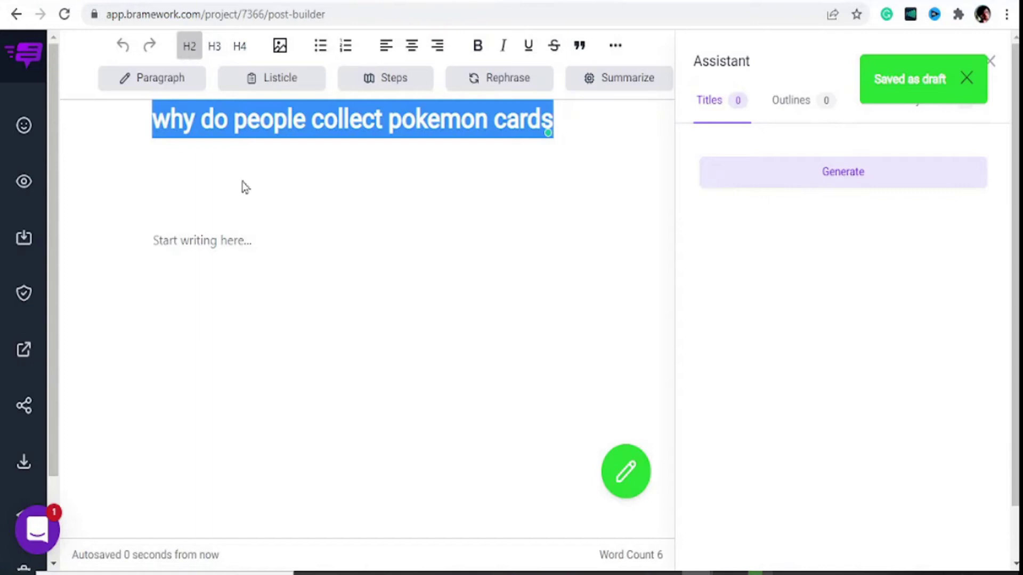
click(225, 222)
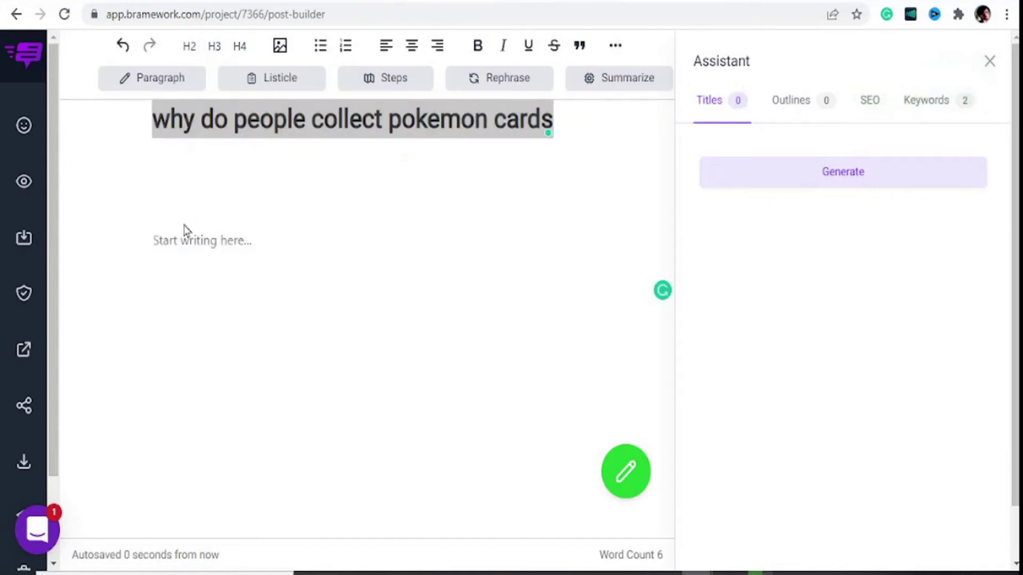
triple_click(238, 131)
click(238, 130)
double_click(238, 131)
click(238, 131)
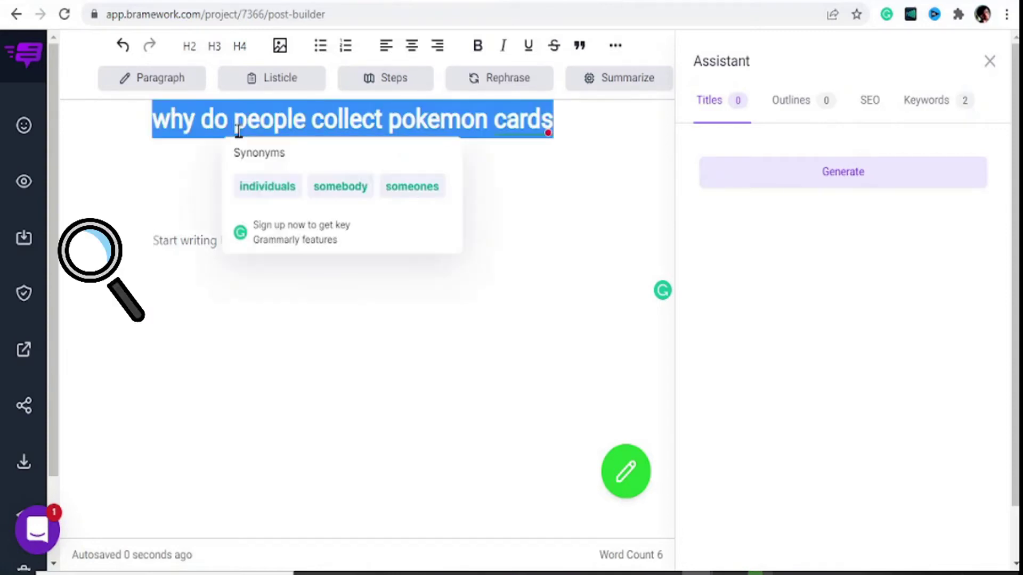
- Generate title suggestions for the post in the Assistant
click(182, 237)
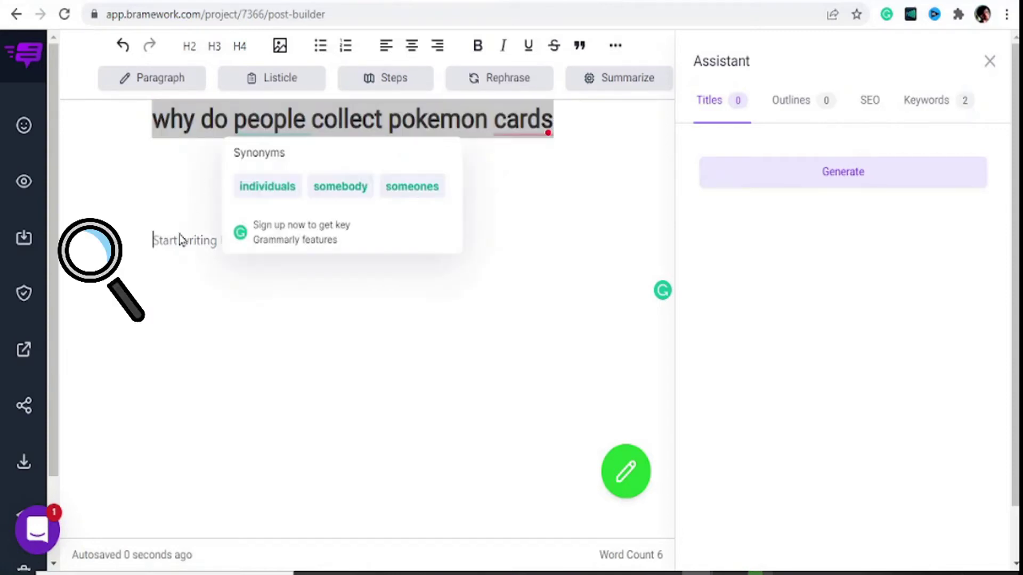
triple_click(197, 121)
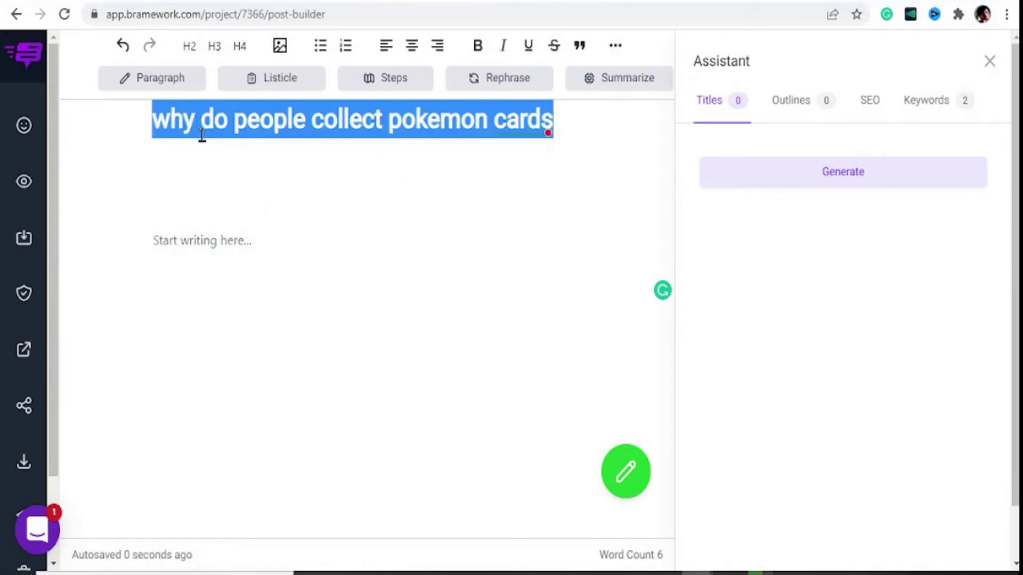
click(198, 241)
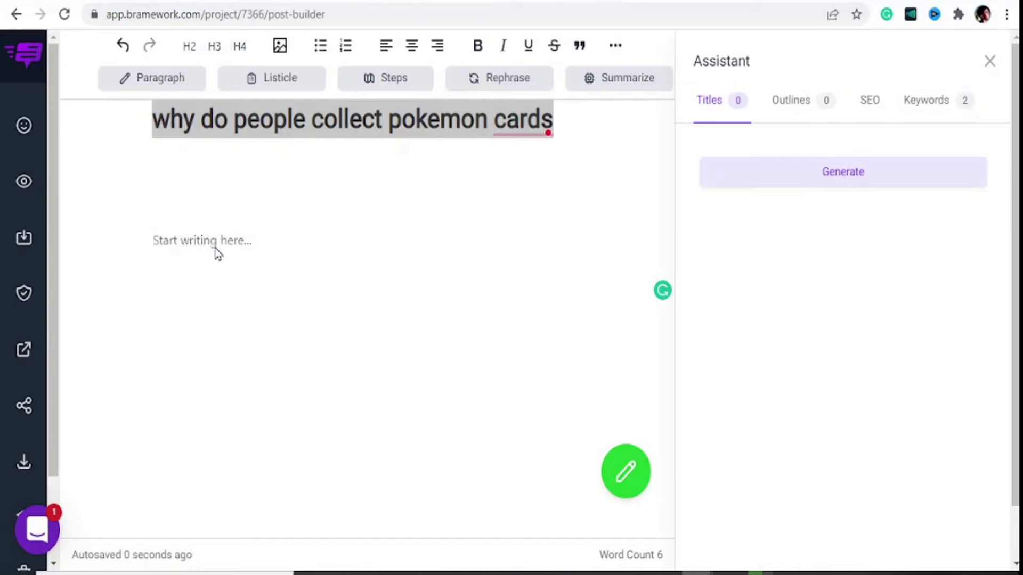
click(749, 185)
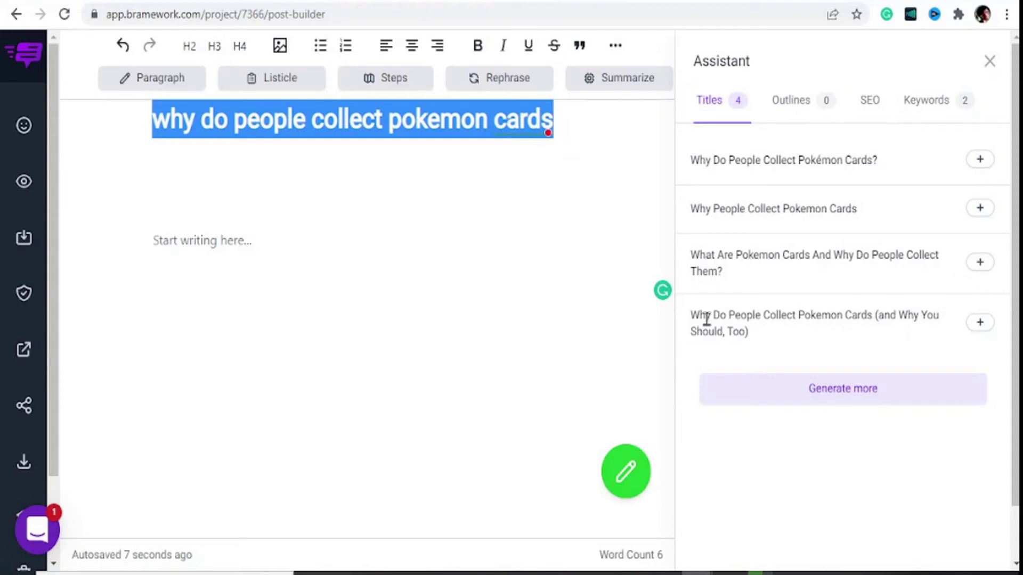
- Use the fourth suggestion, 'Why Do People Collect Pokemon Cards (and Why You Should, Too)', as the title
click(972, 323)
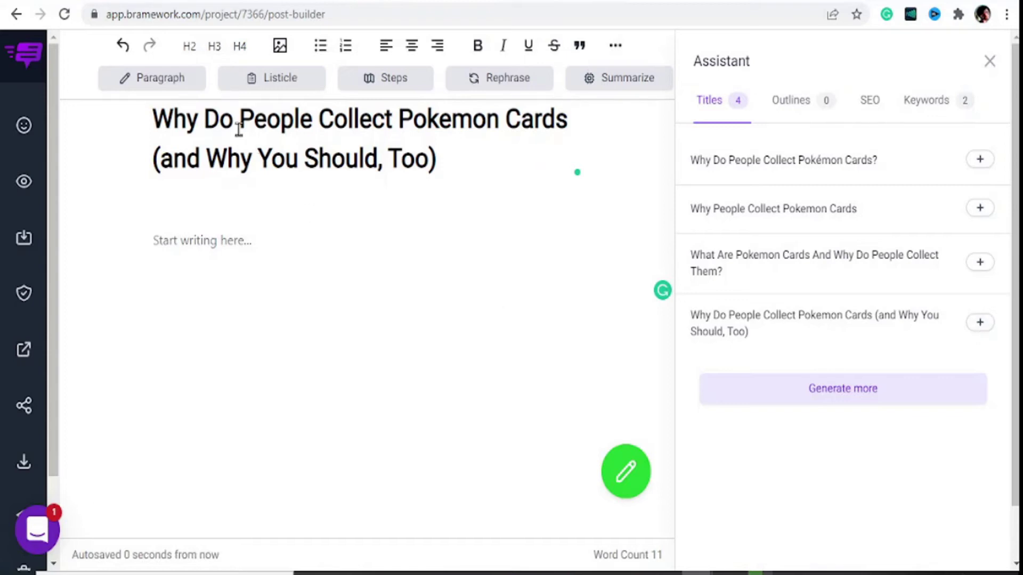
triple_click(430, 175)
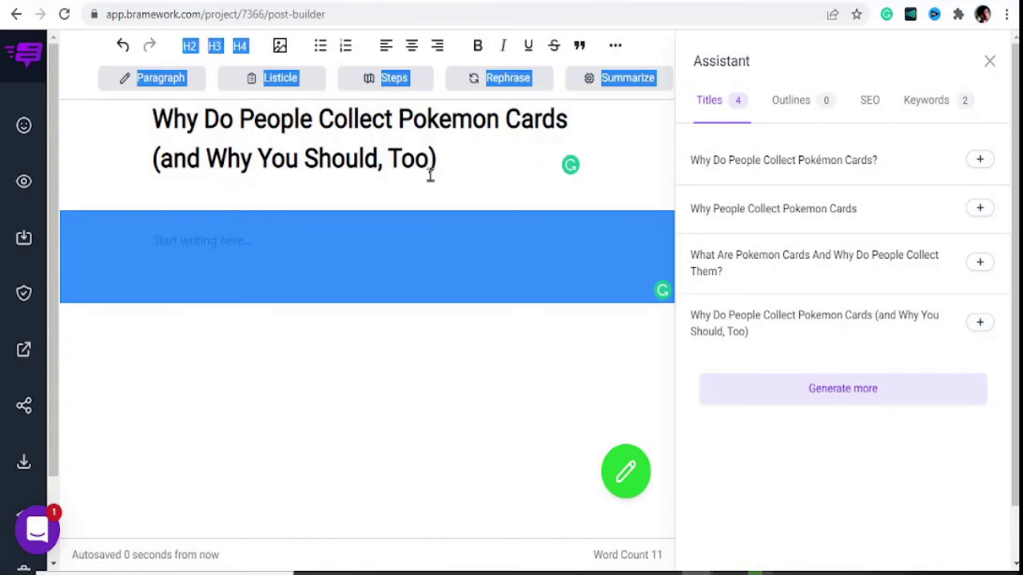
click(215, 286)
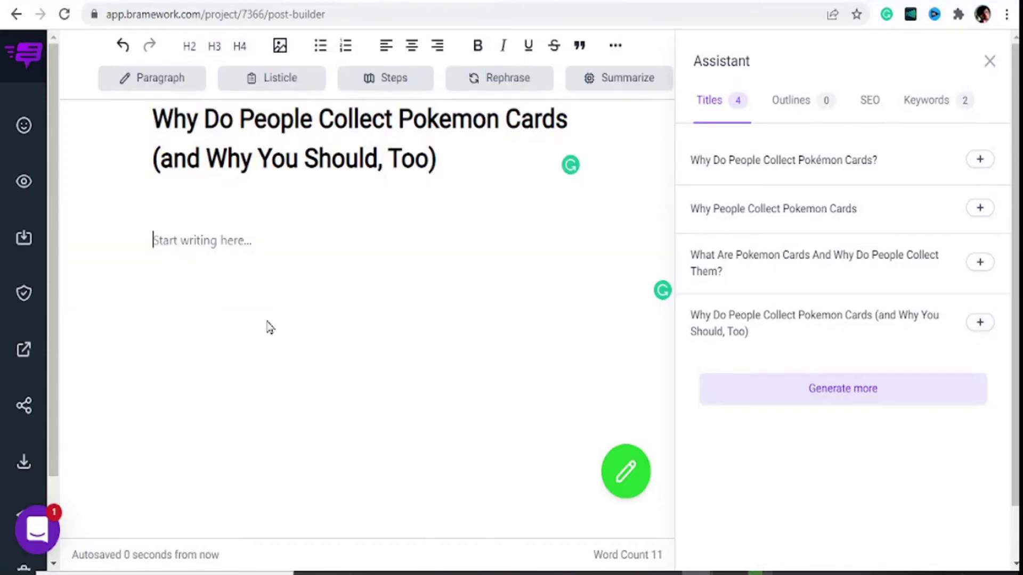
- Generate outline suggestions in the Assistant's Outlines tab, then generate one more
click(778, 106)
click(810, 173)
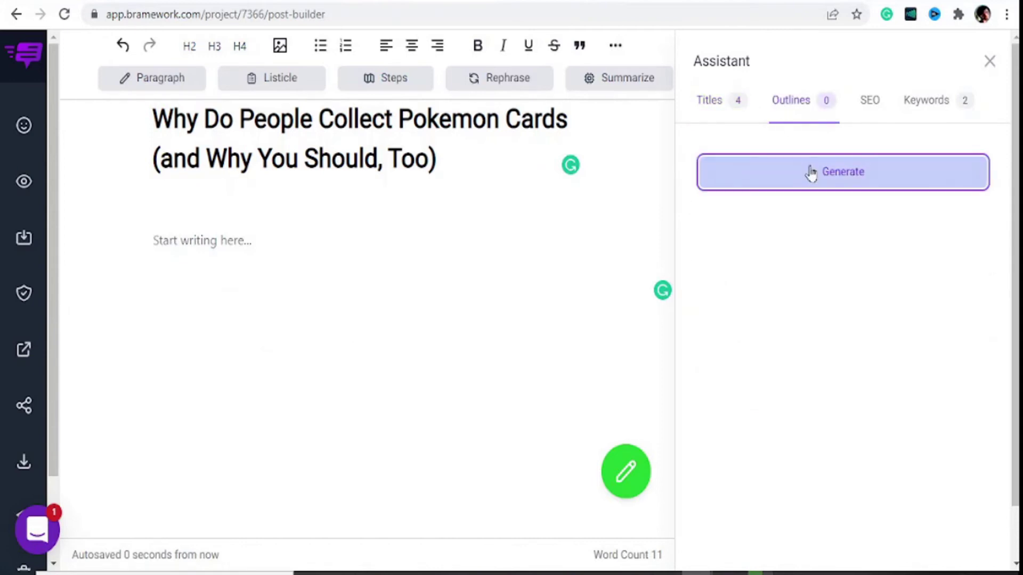
drag(739, 224, 922, 276)
drag(709, 306, 757, 323)
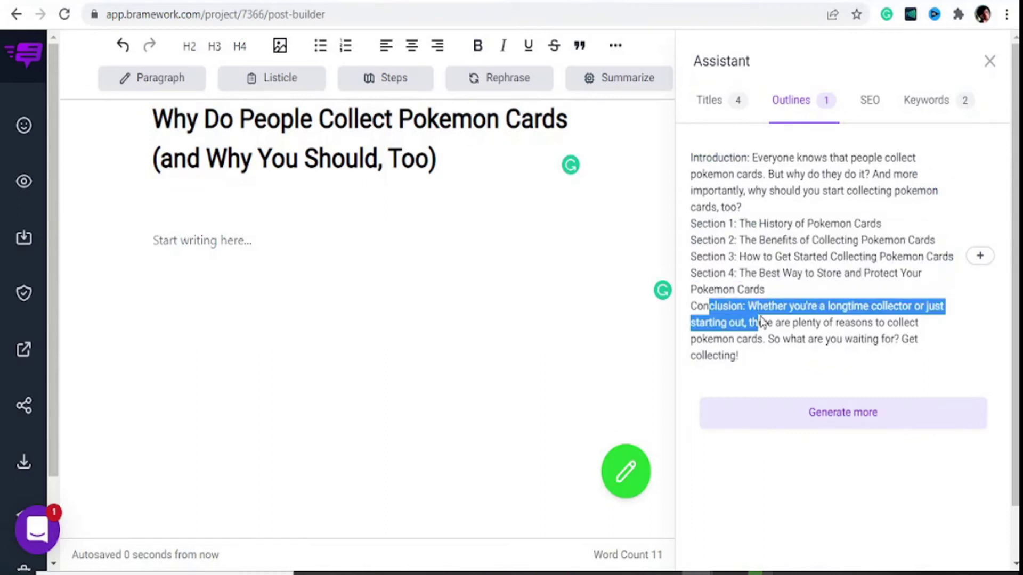
click(778, 353)
click(816, 412)
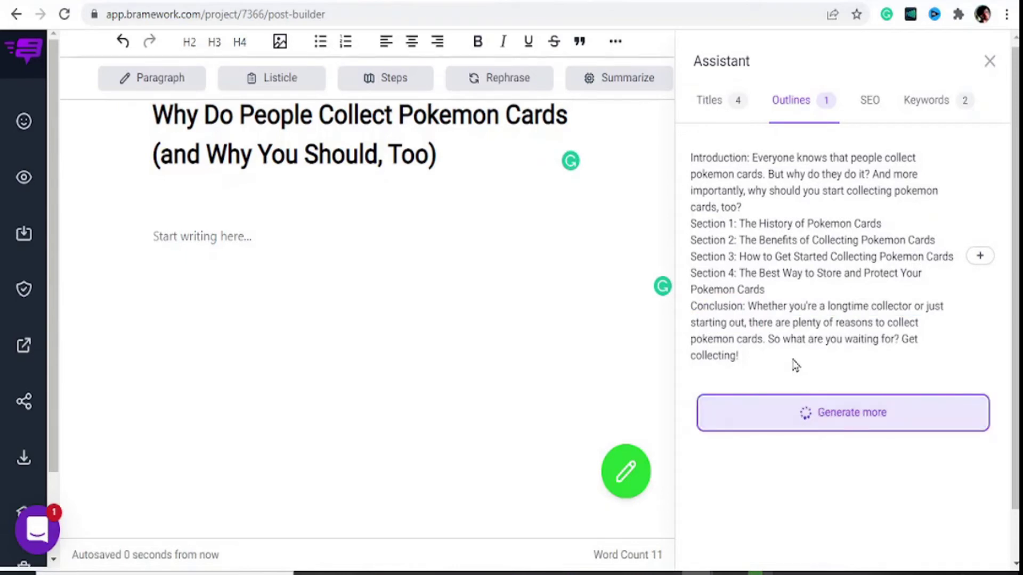
- Insert the first outline (introduction, four sections, conclusion) into the post body
scroll(792, 363, down, 2)
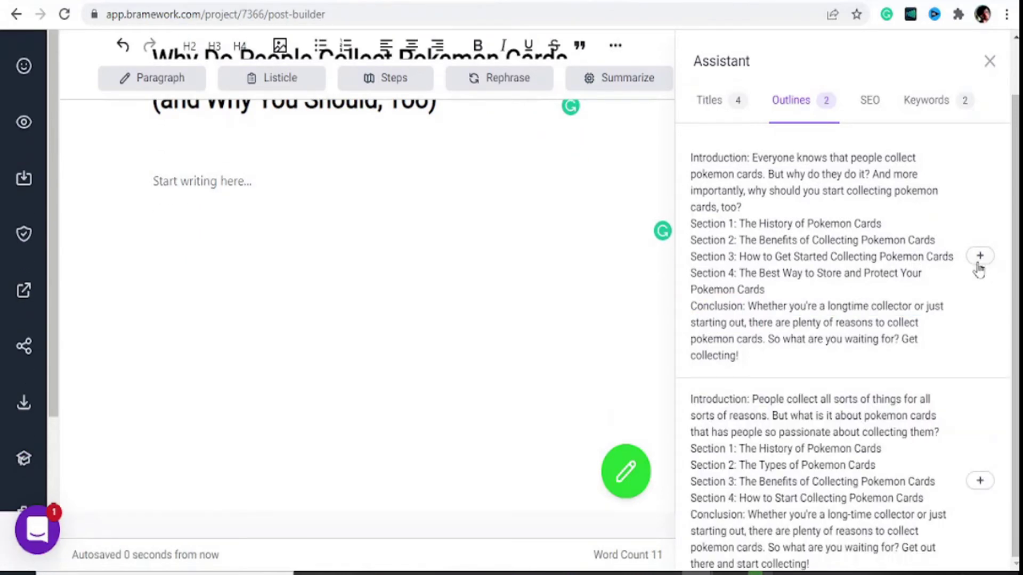
scroll(948, 352, down, 3)
scroll(951, 354, up, 3)
click(980, 257)
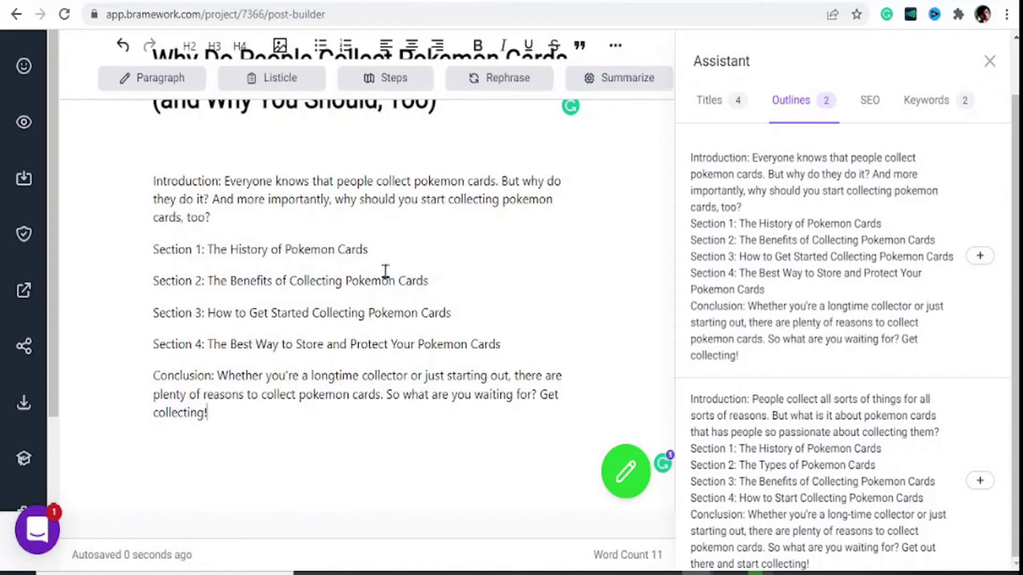
scroll(381, 265, up, 1)
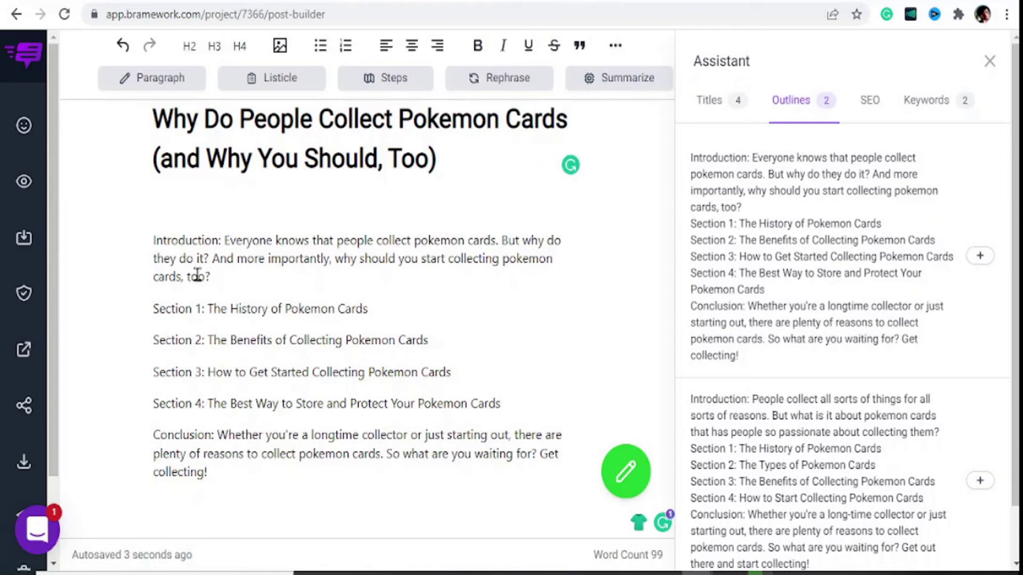
drag(221, 241, 142, 251)
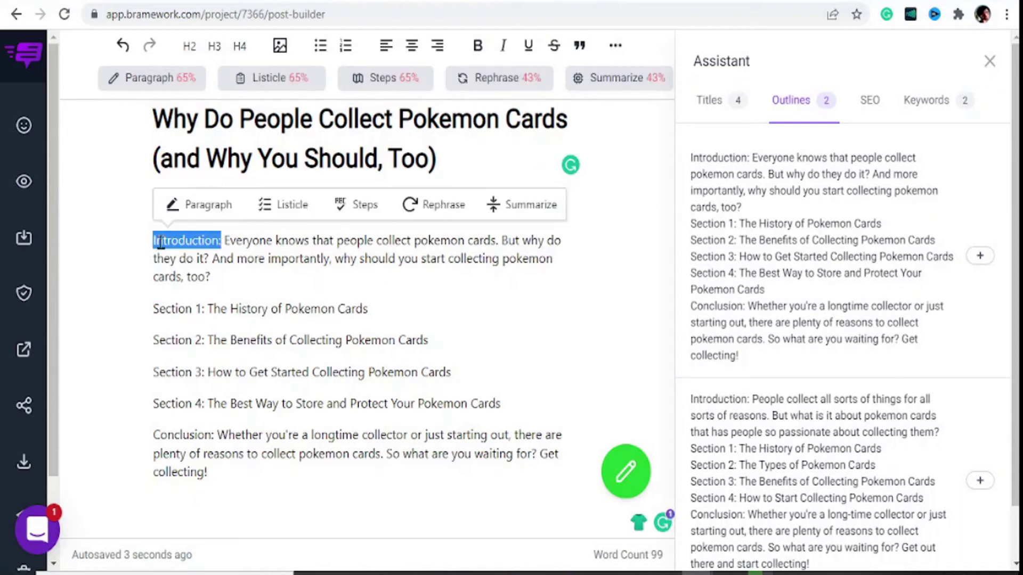
- Remove the 'Introduction:' label and have the AI rephrase the intro paragraph
key(BackSpace)
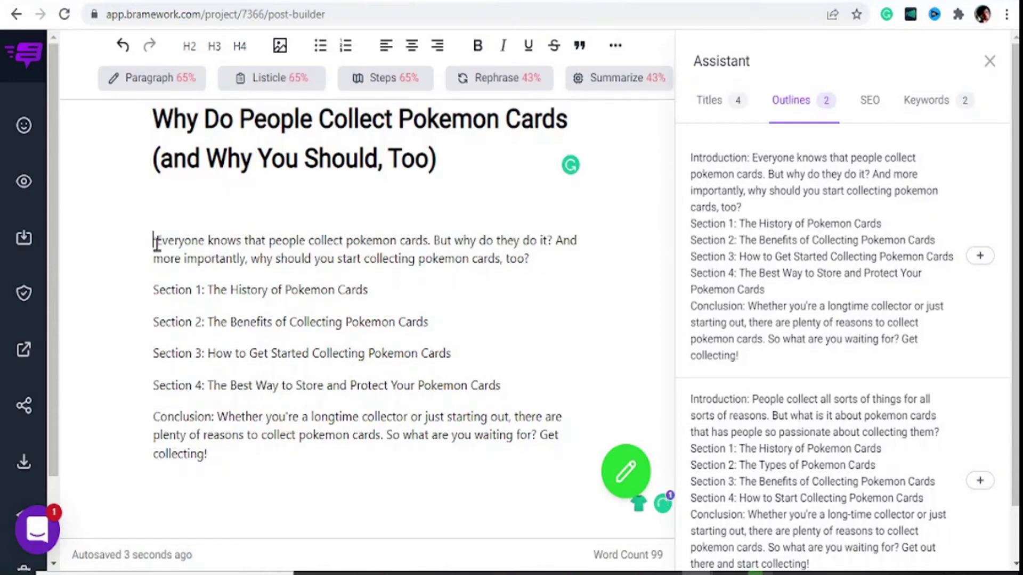
drag(155, 243, 544, 262)
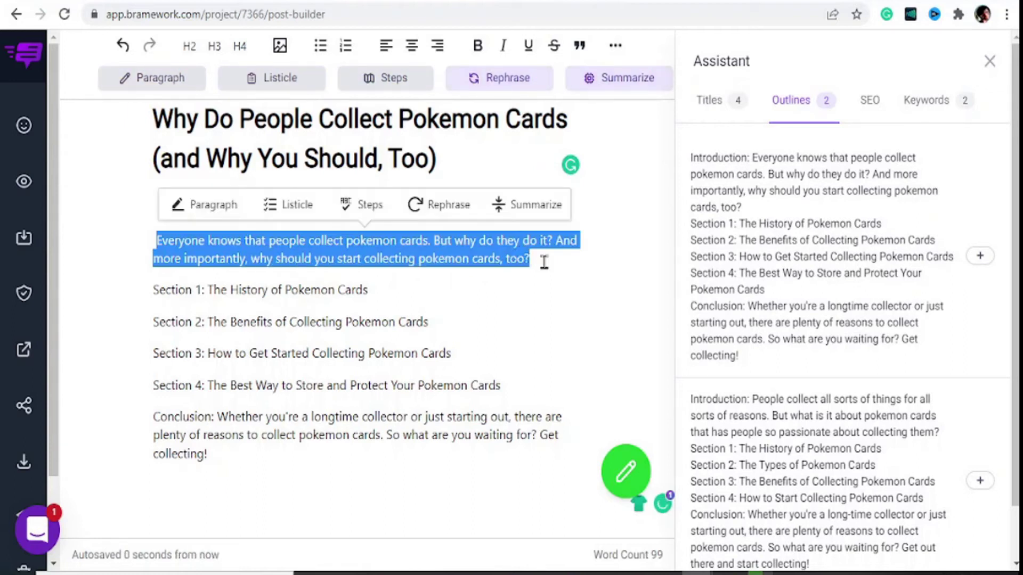
click(529, 84)
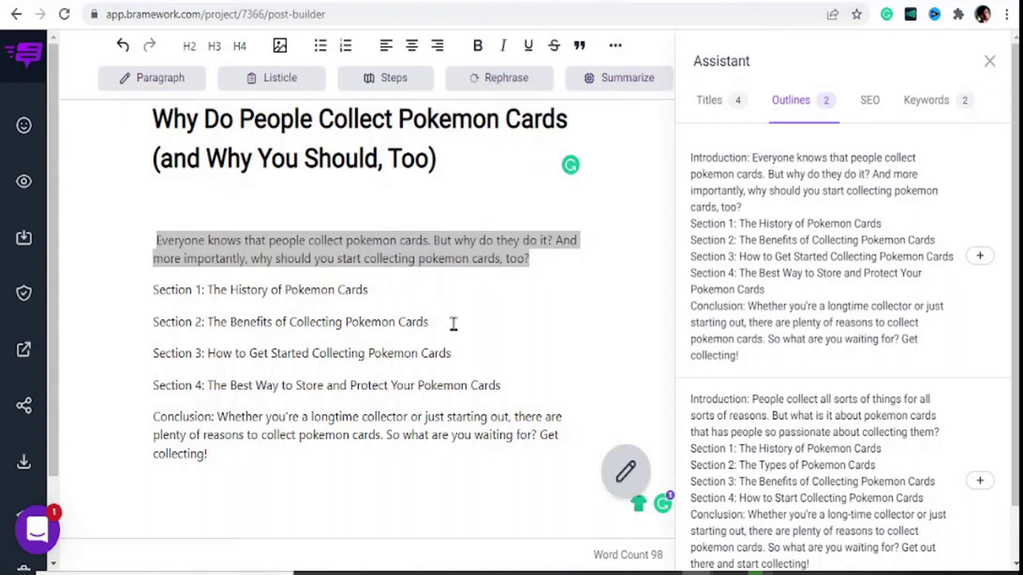
- Delete 'Section 1: ' so the first section line reads 'The History of Pokemon Cards'
scroll(259, 327, down, 1)
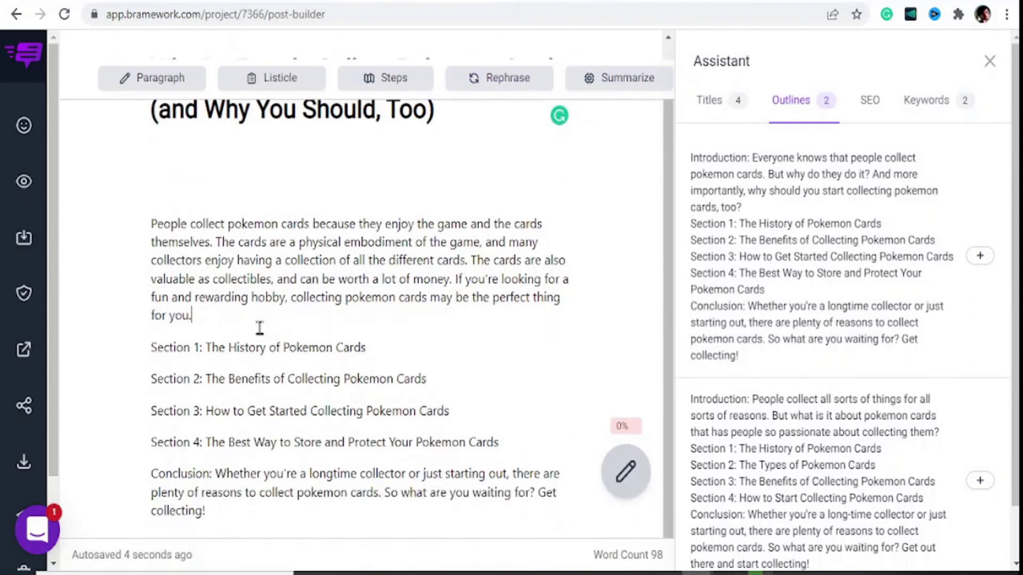
scroll(319, 302, down, 1)
mouse_move(207, 349)
mouse_down()
mouse_move(147, 361)
mouse_move(166, 346)
mouse_up()
key(BackSpace)
triple_click(166, 346)
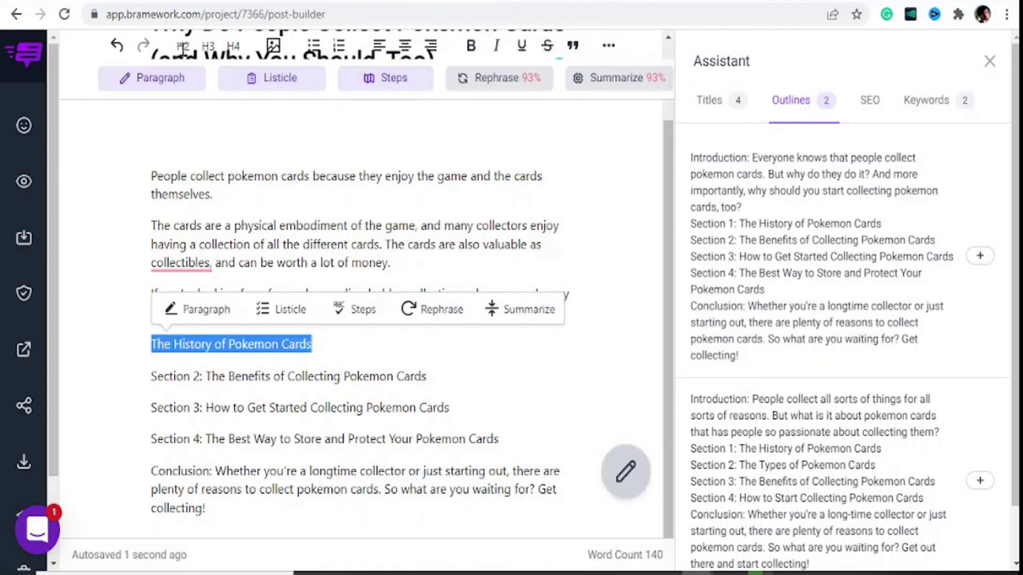
click(183, 48)
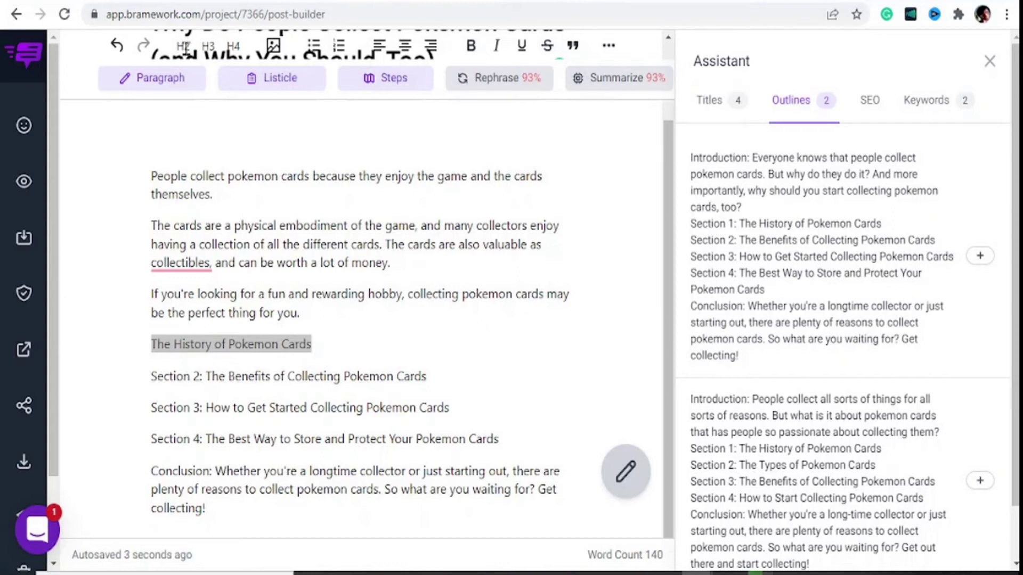
scroll(229, 207, up, 2)
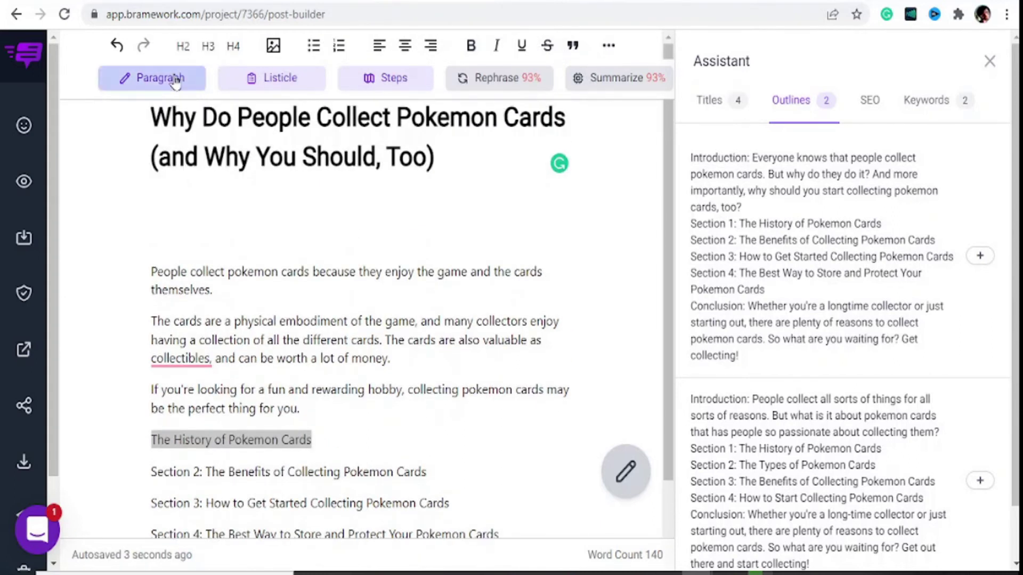
- Make 'The History of Pokemon Cards' an H2 heading and generate its first AI paragraph
triple_click(178, 441)
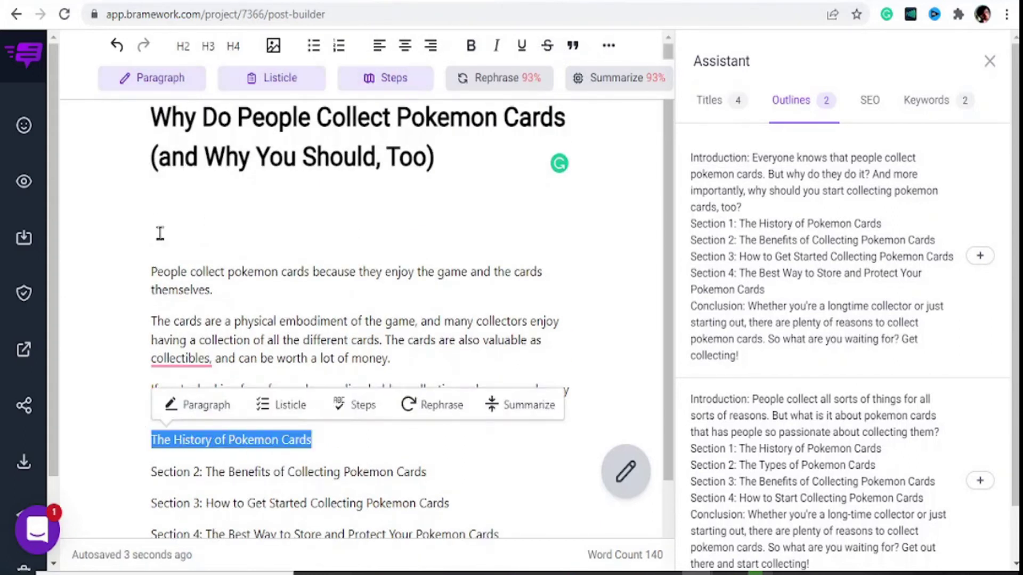
click(184, 47)
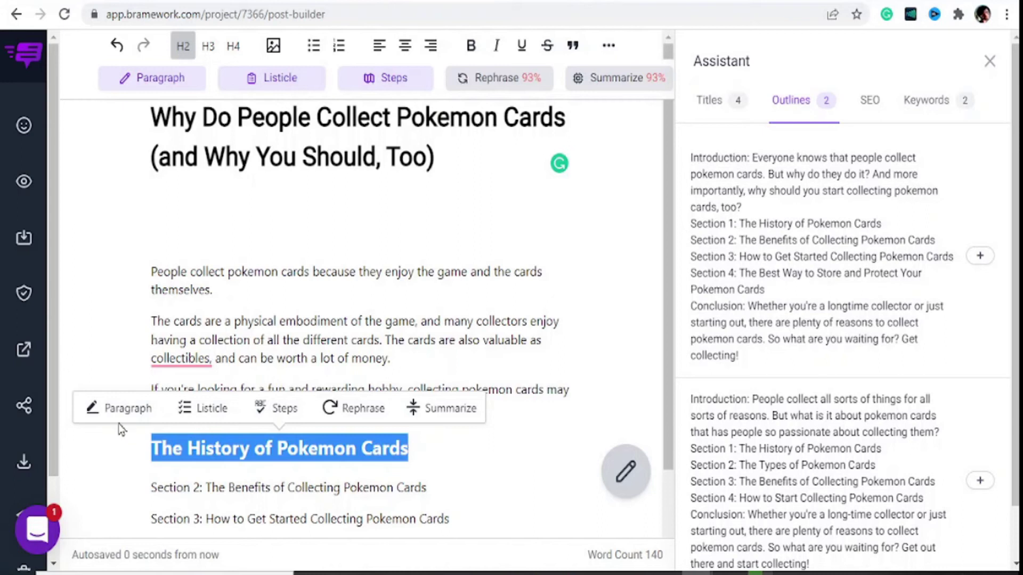
click(168, 78)
scroll(318, 357, down, 3)
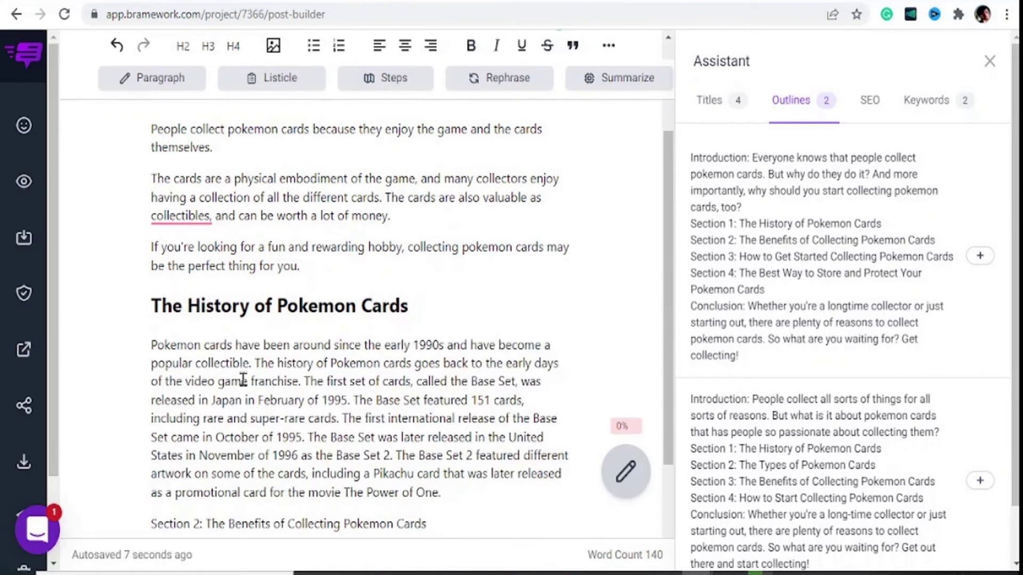
scroll(228, 366, down, 2)
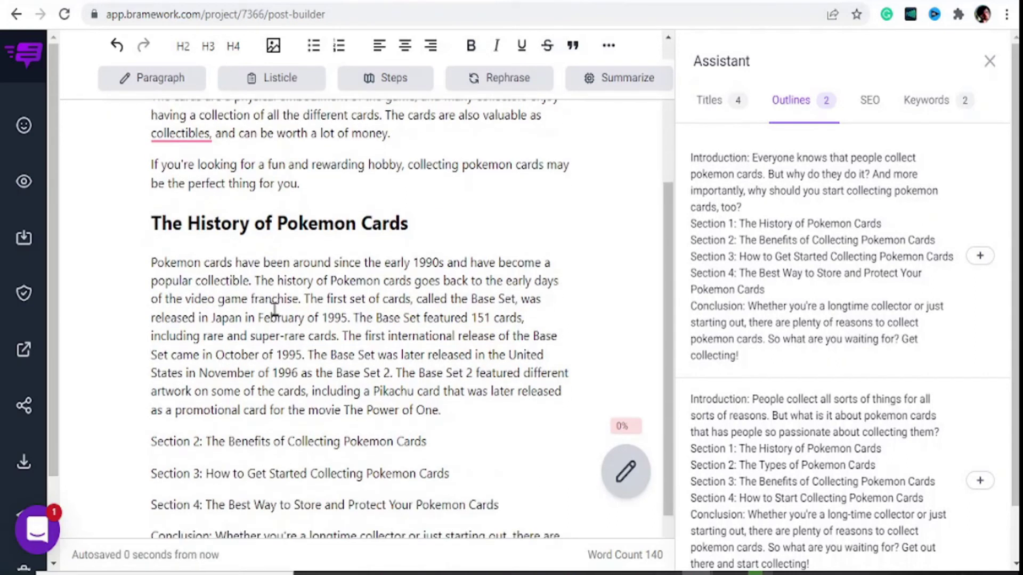
- Generate a second AI-written paragraph for the History section
click(474, 422)
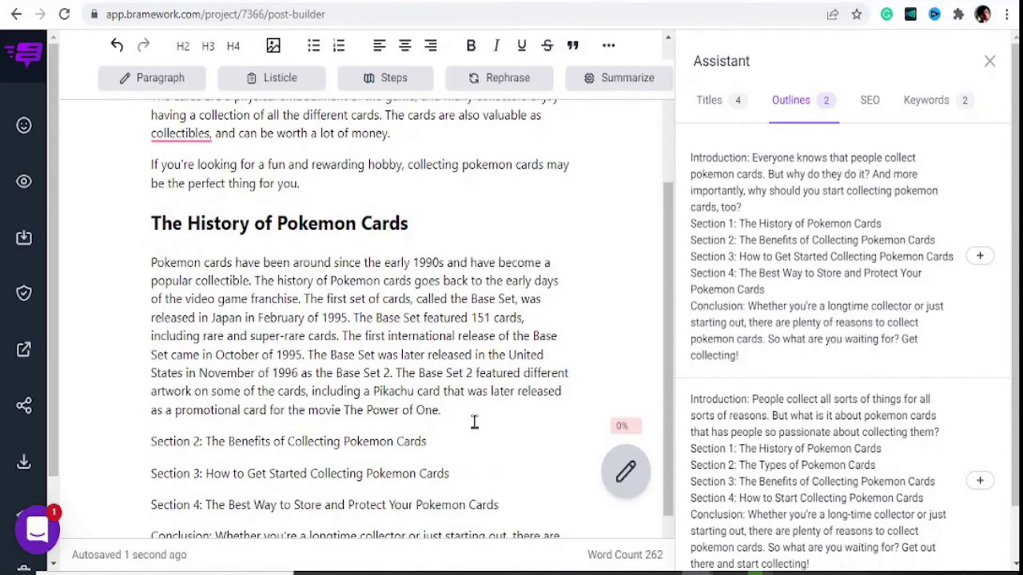
scroll(474, 421, down, 1)
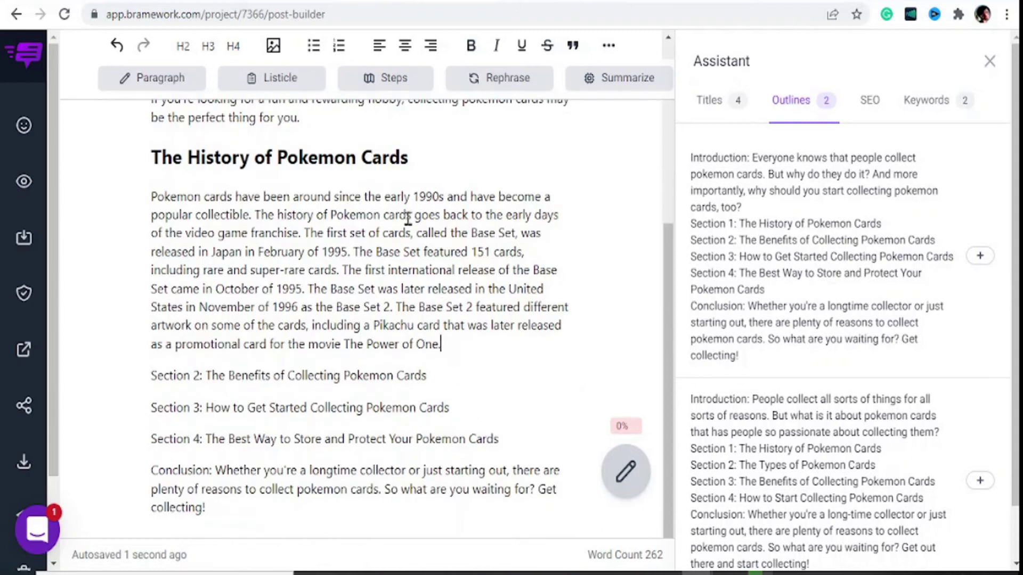
triple_click(373, 158)
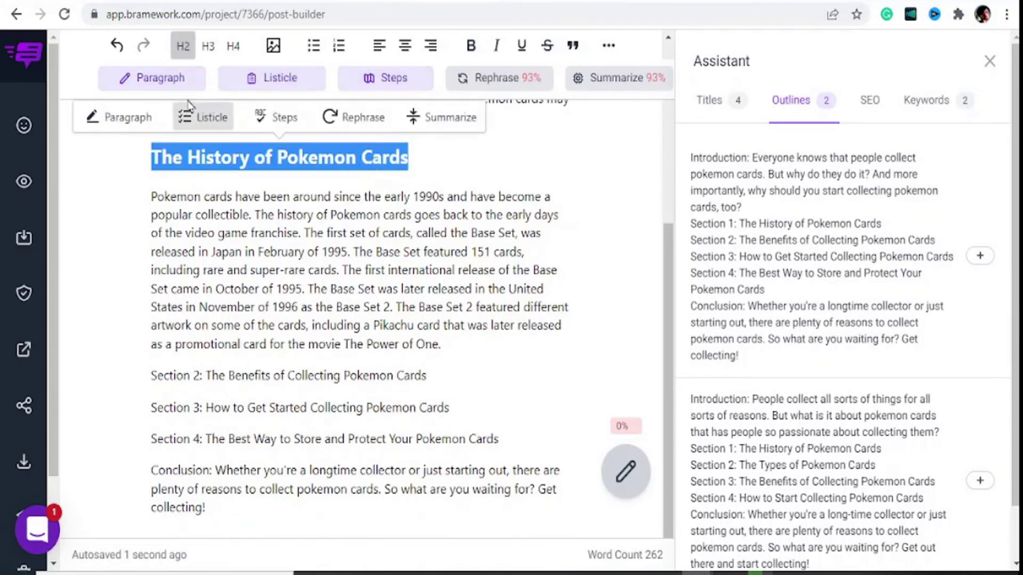
click(128, 114)
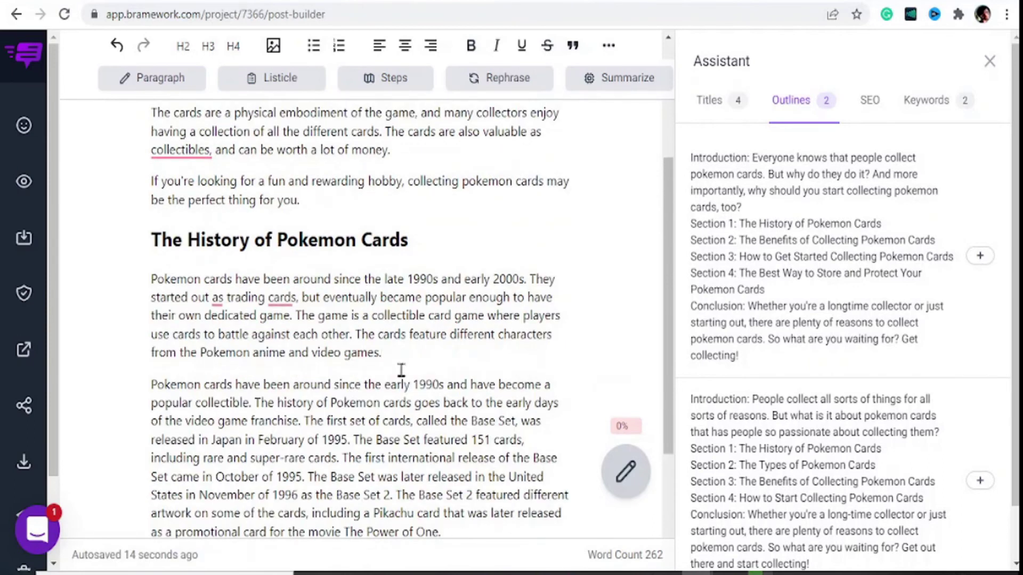
- Delete the 'Section 2:' label from the following line
scroll(210, 379, down, 3)
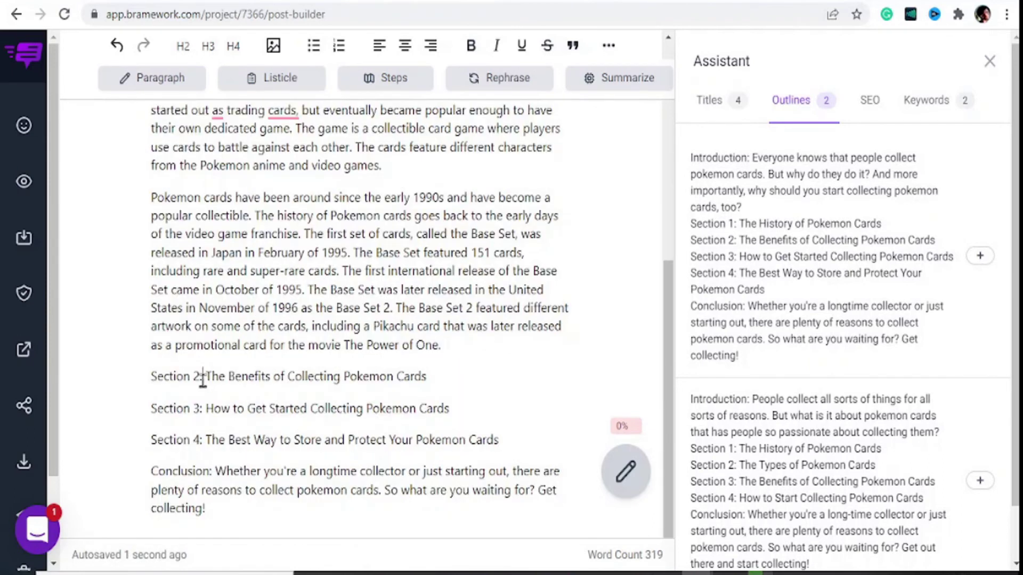
drag(202, 379, 145, 381)
key(BackSpace)
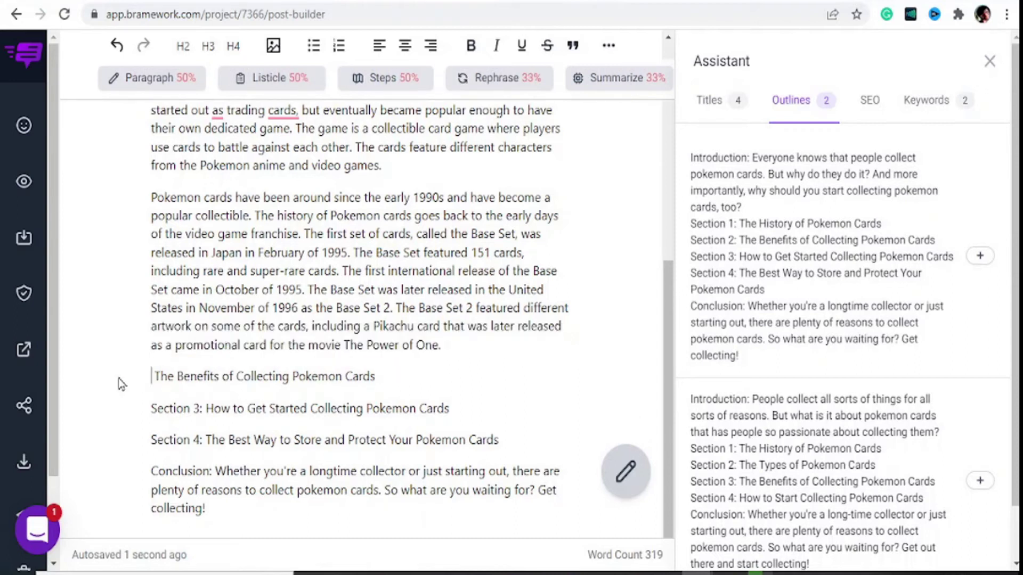
- Format 'The Benefits of Collecting Pokemon Cards' as H2 and generate an AI paragraph beneath it
triple_click(200, 408)
triple_click(205, 377)
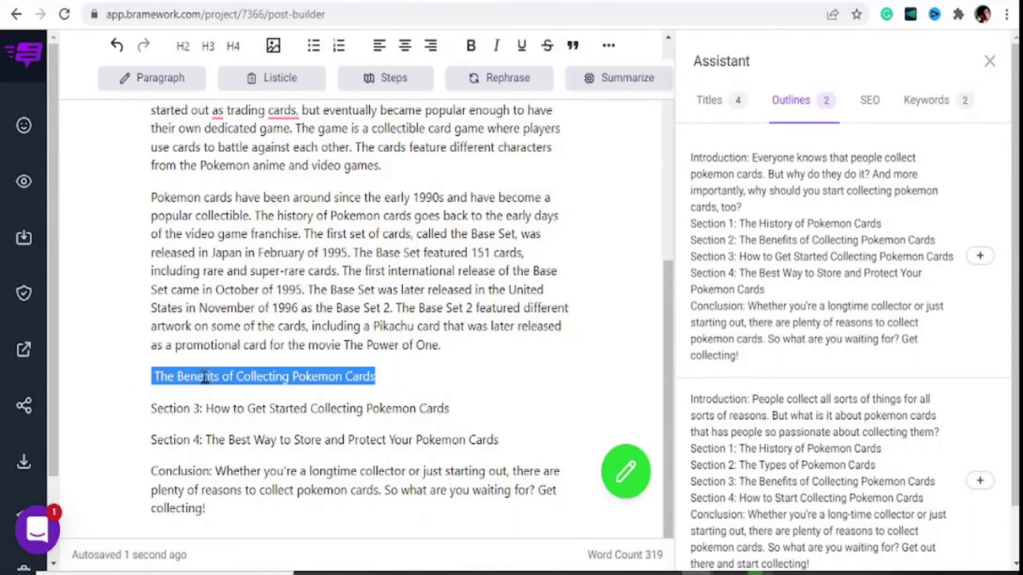
click(181, 48)
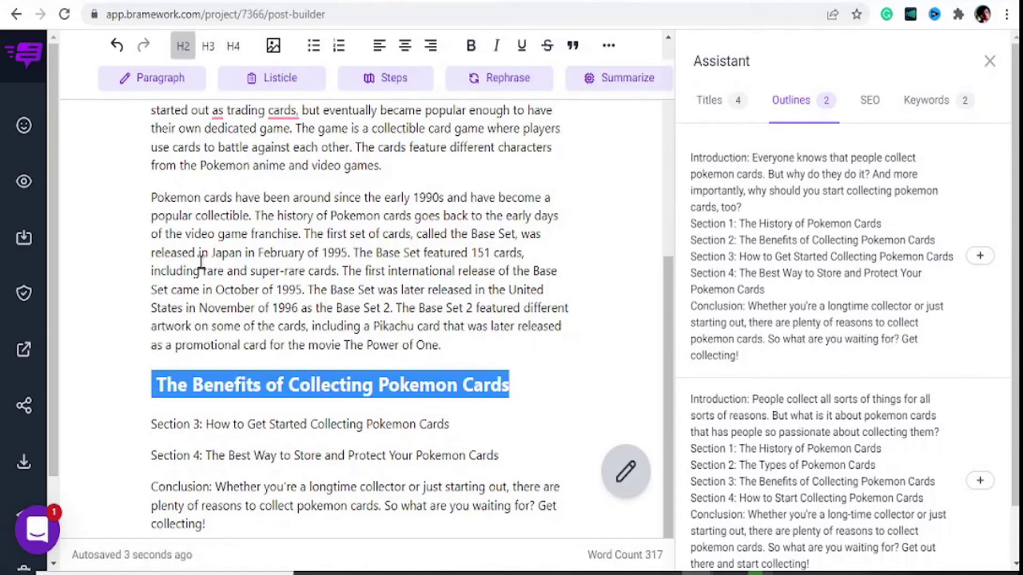
scroll(235, 346, down, 1)
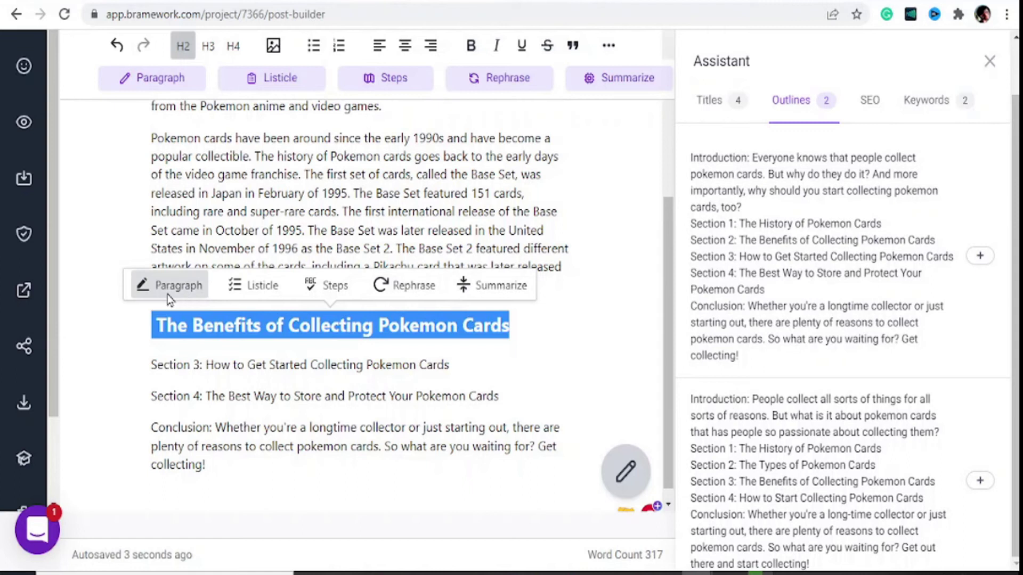
click(169, 297)
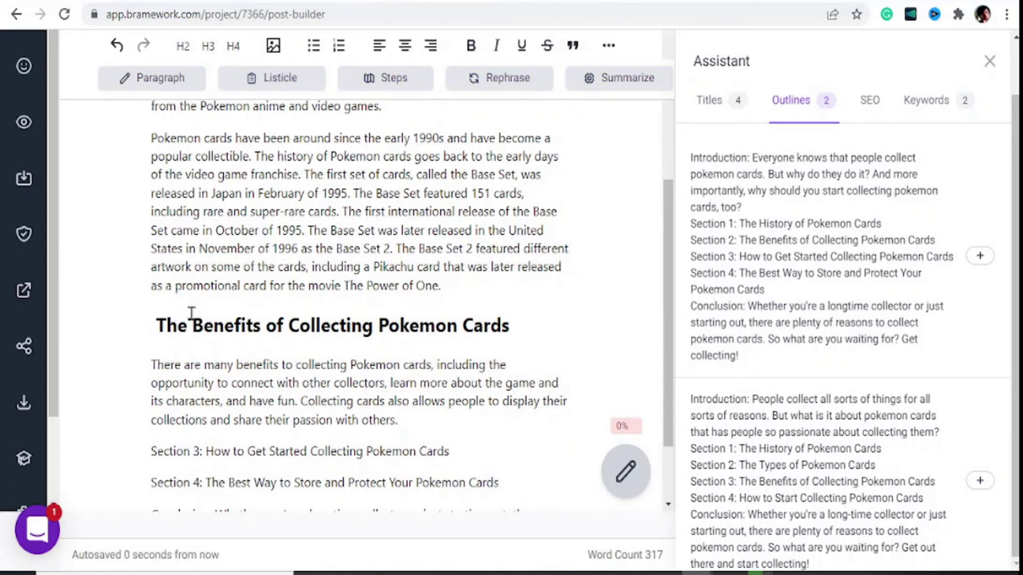
scroll(320, 415, down, 2)
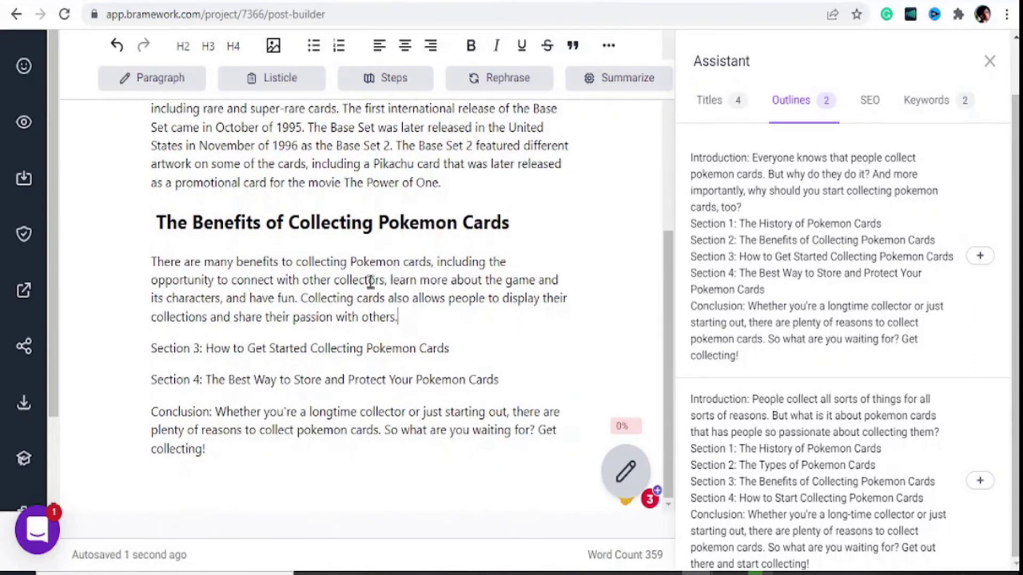
click(868, 107)
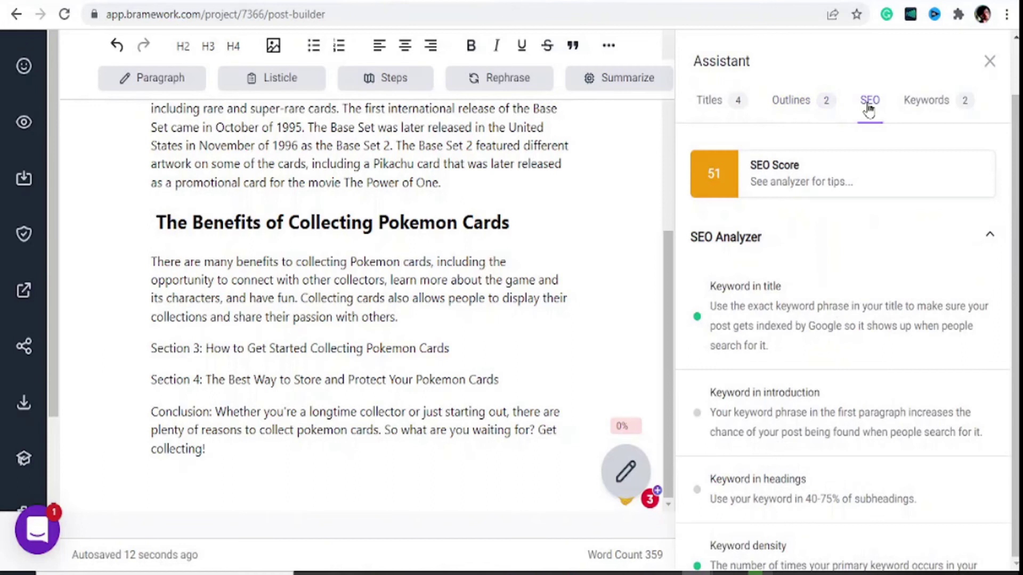
scroll(787, 301, down, 3)
scroll(775, 309, down, 3)
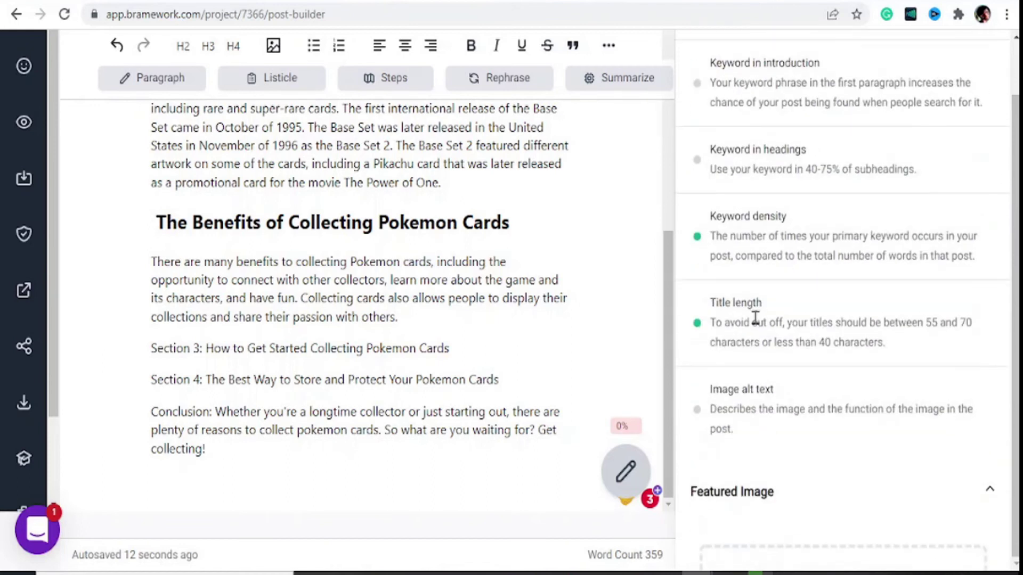
scroll(719, 331, down, 2)
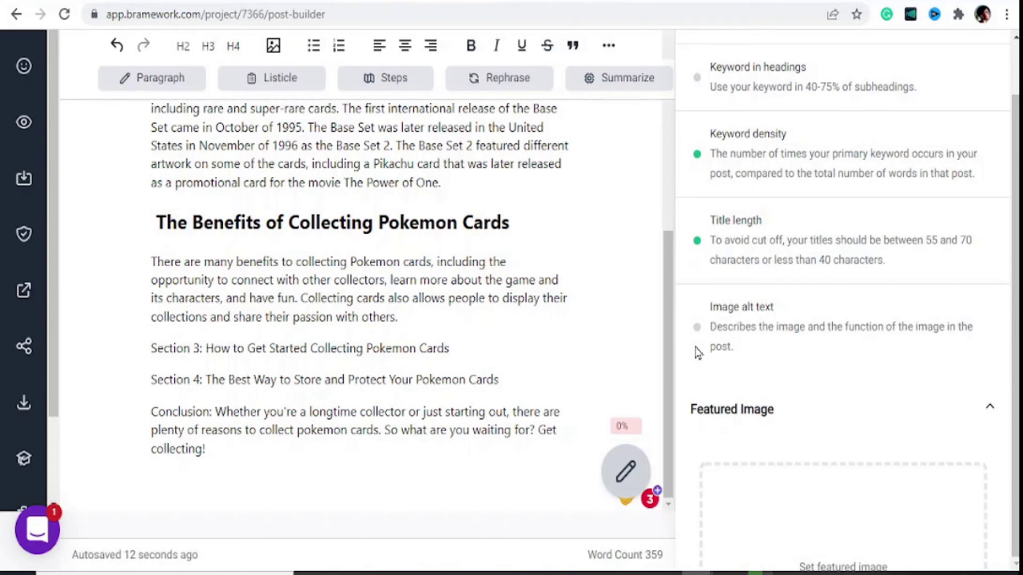
scroll(776, 263, up, 4)
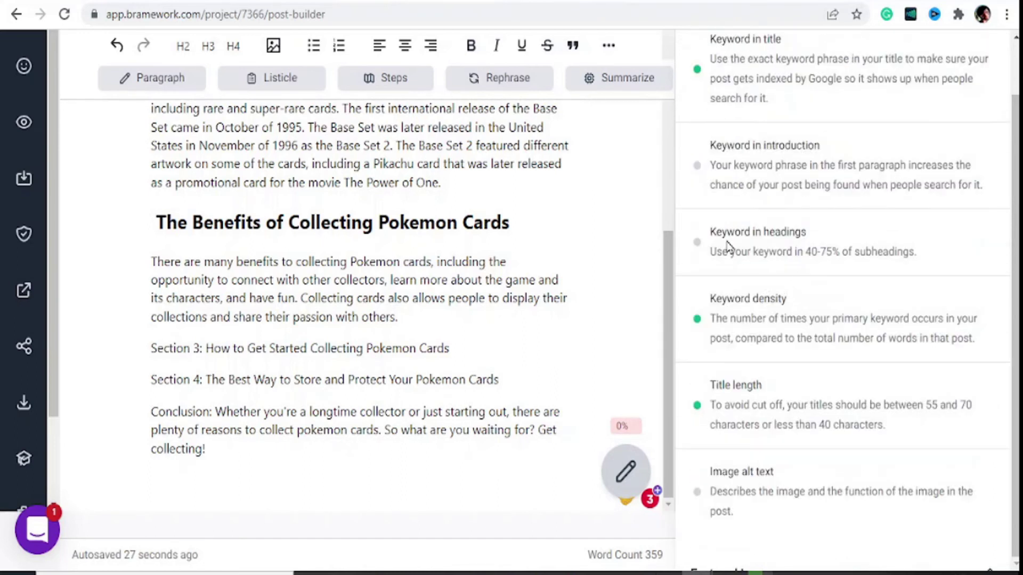
scroll(713, 257, up, 2)
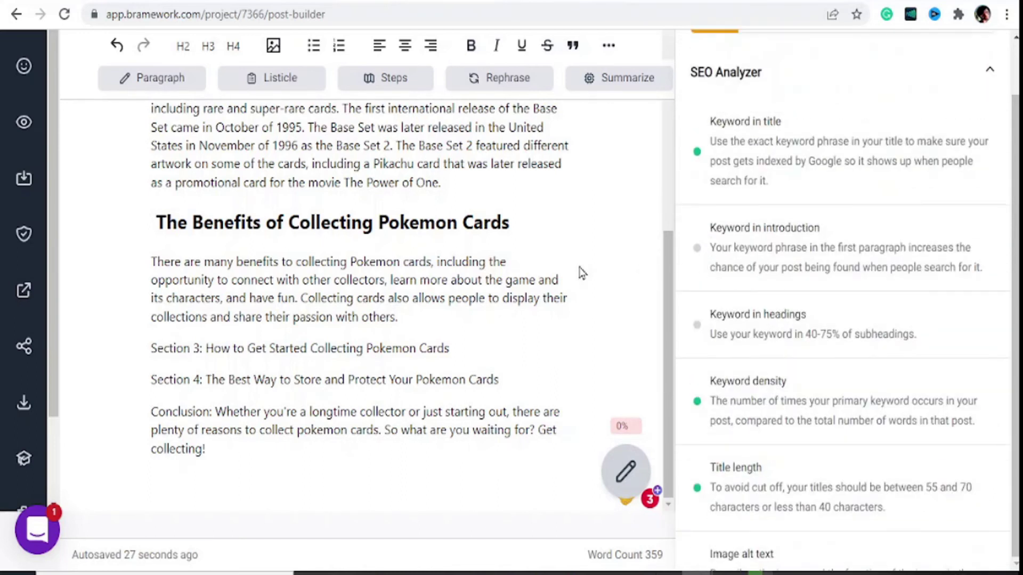
scroll(581, 272, up, 4)
scroll(581, 271, up, 6)
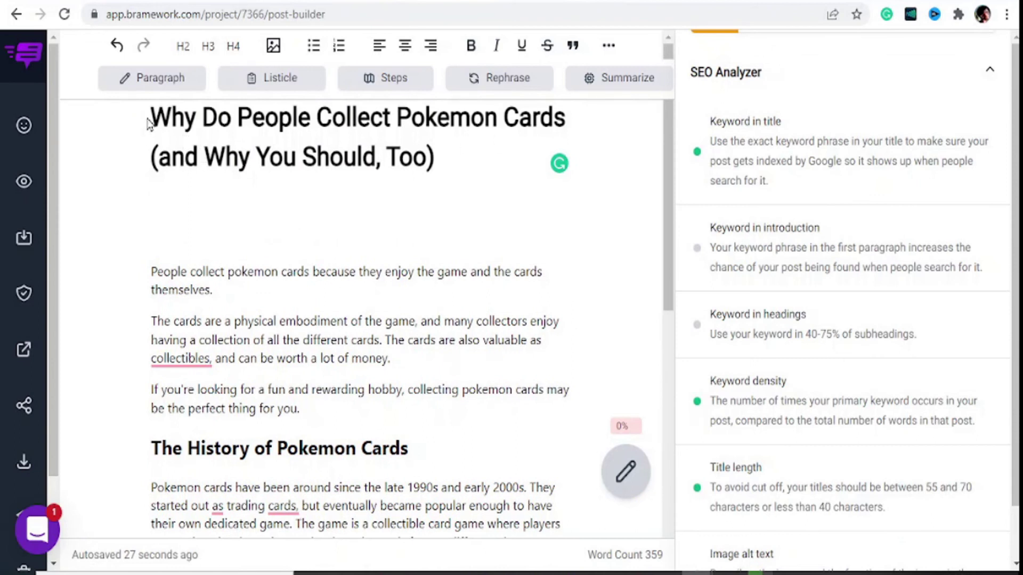
key(ctrl+a)
click(235, 125)
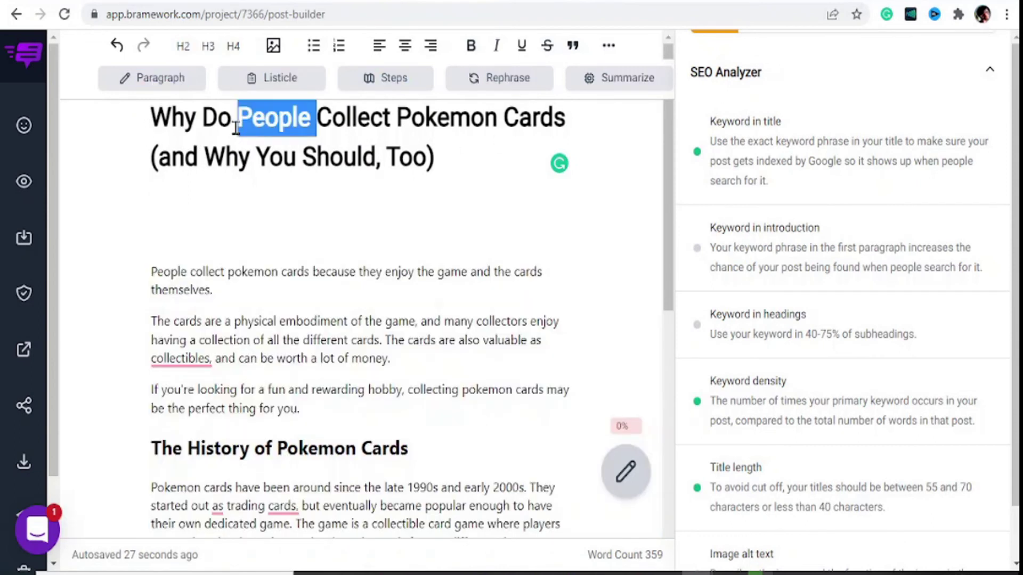
triple_click(237, 120)
scroll(772, 392, up, 3)
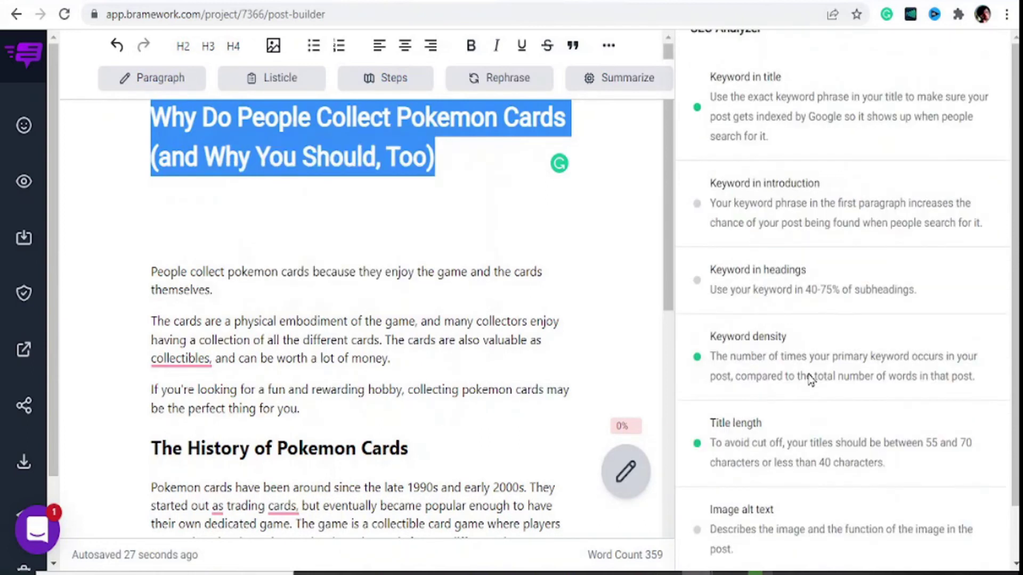
scroll(746, 410, down, 2)
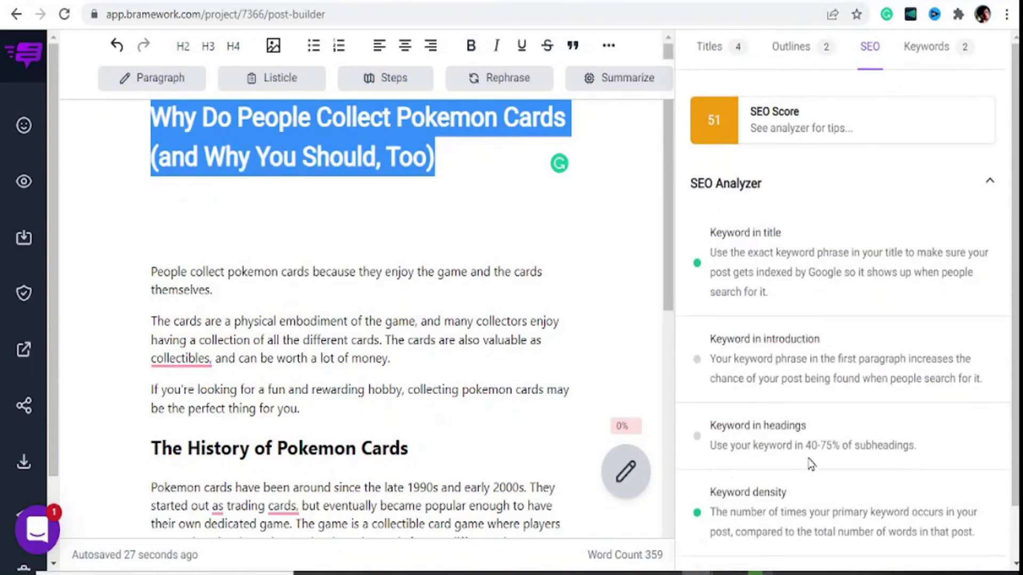
click(279, 117)
click(283, 272)
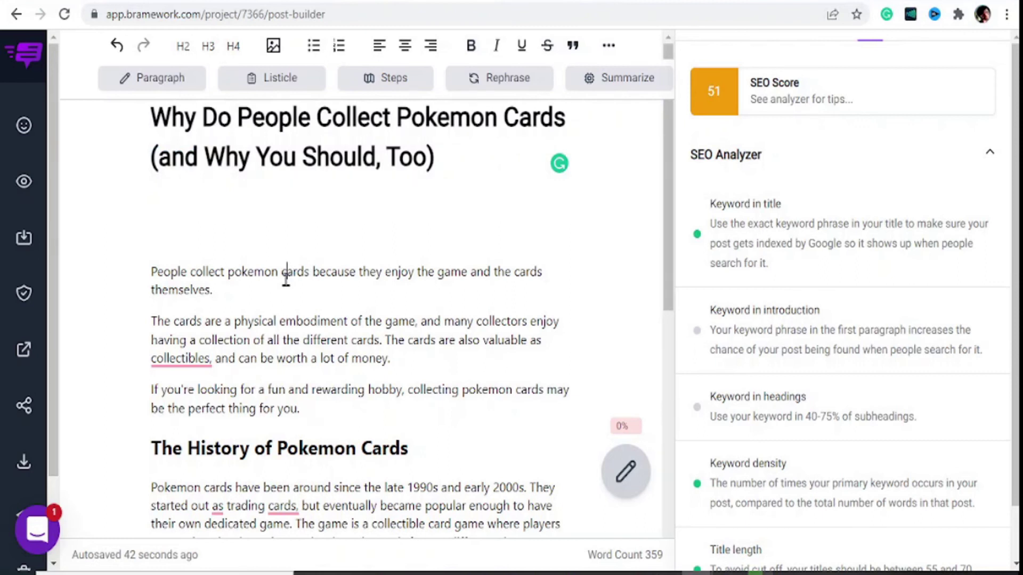
scroll(299, 285, down, 3)
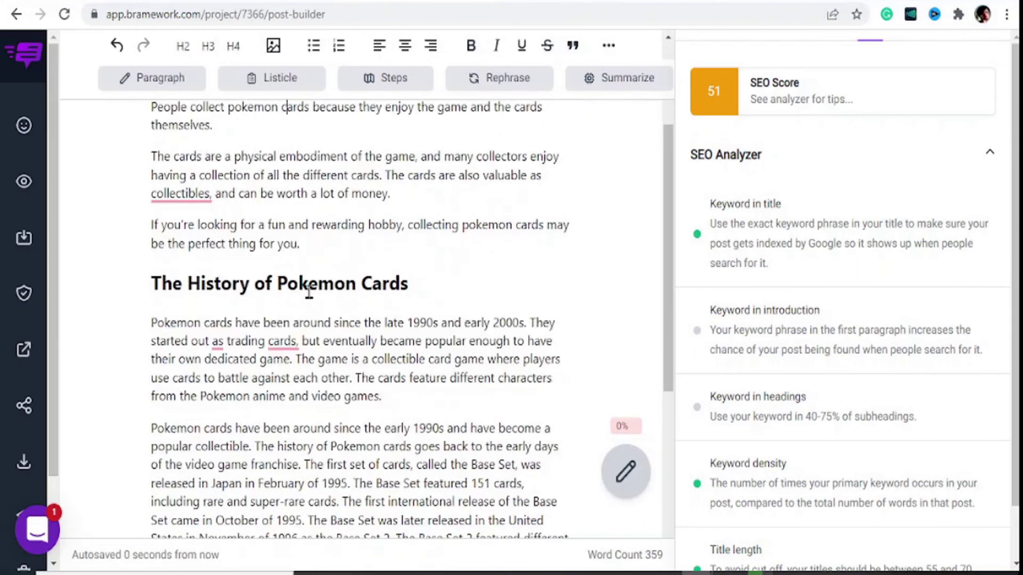
scroll(314, 290, down, 3)
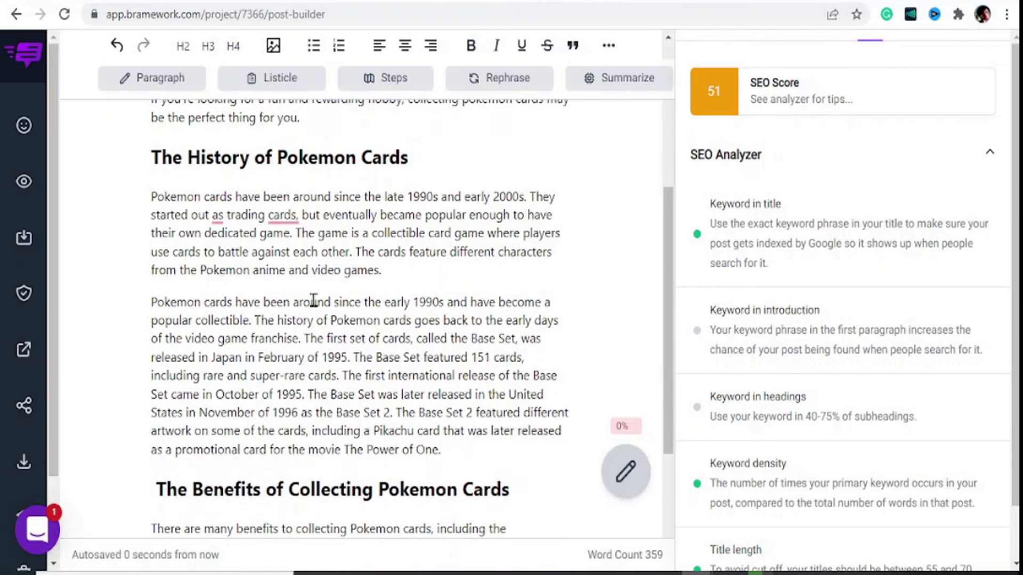
scroll(327, 286, down, 3)
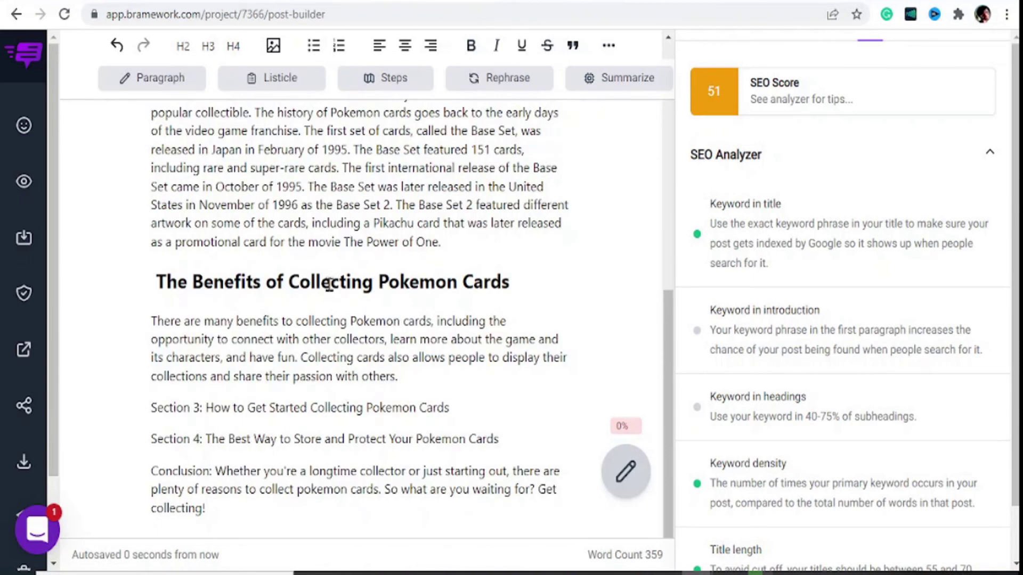
scroll(328, 285, down, 1)
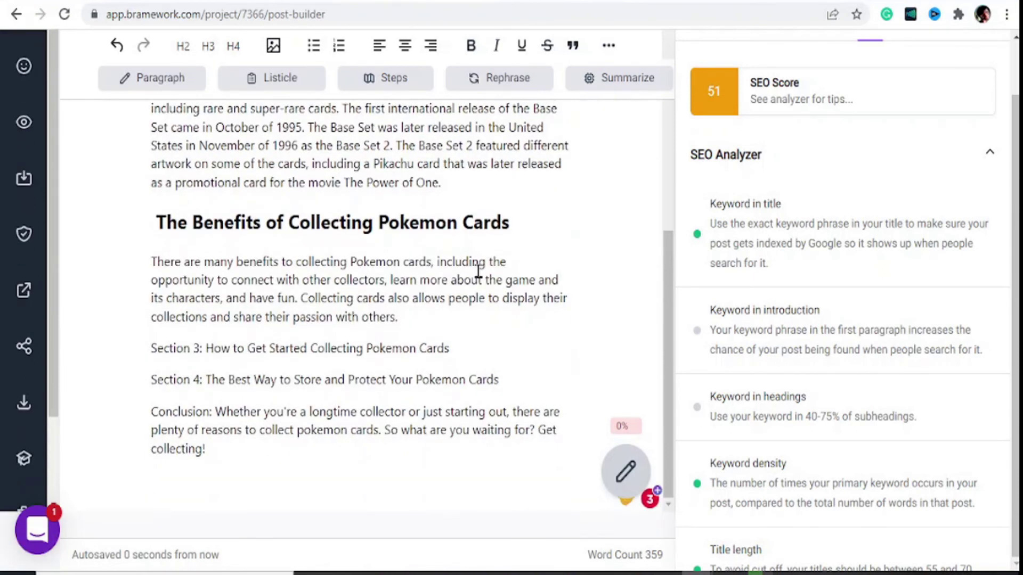
scroll(758, 316, down, 2)
scroll(766, 322, up, 3)
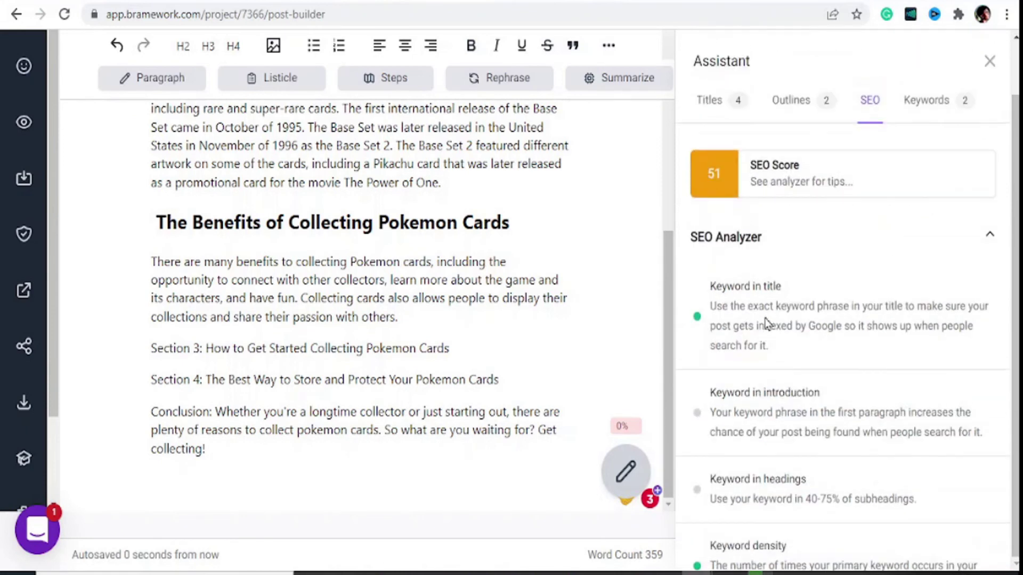
- Insert the Keywords top question 'Why do people collect pokemon cards?' into the post
click(926, 101)
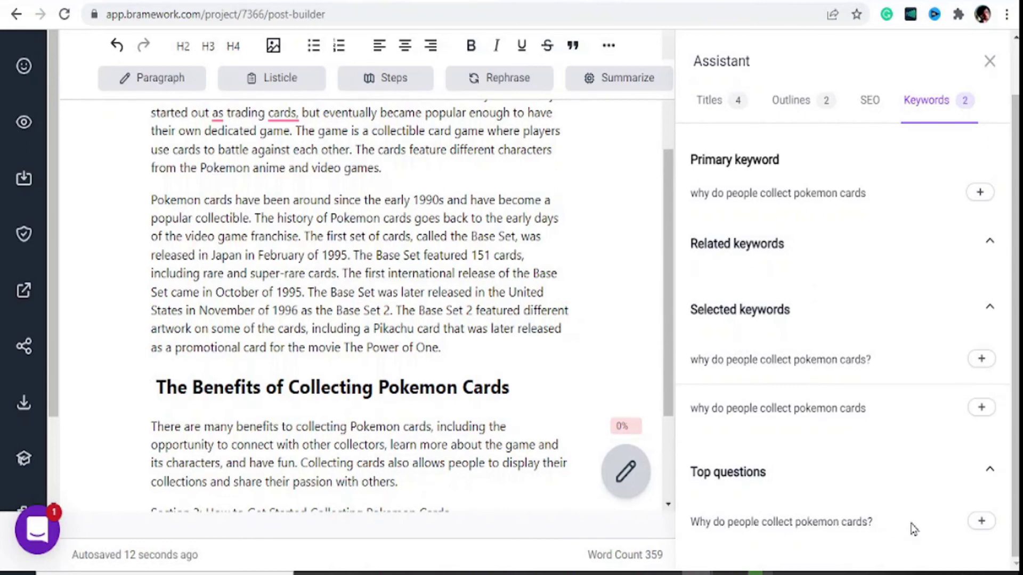
scroll(225, 409, down, 3)
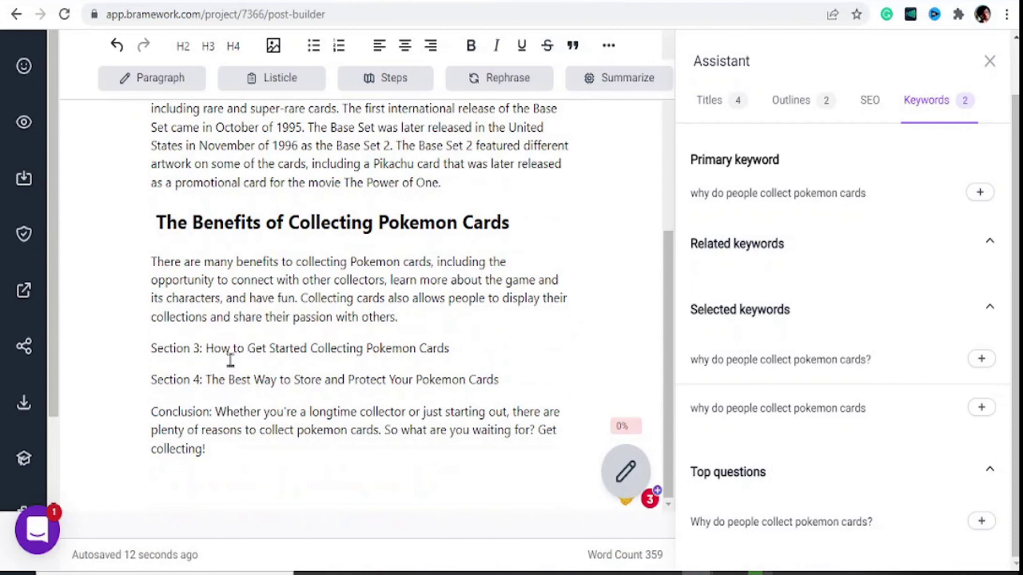
click(979, 519)
scroll(405, 451, down, 6)
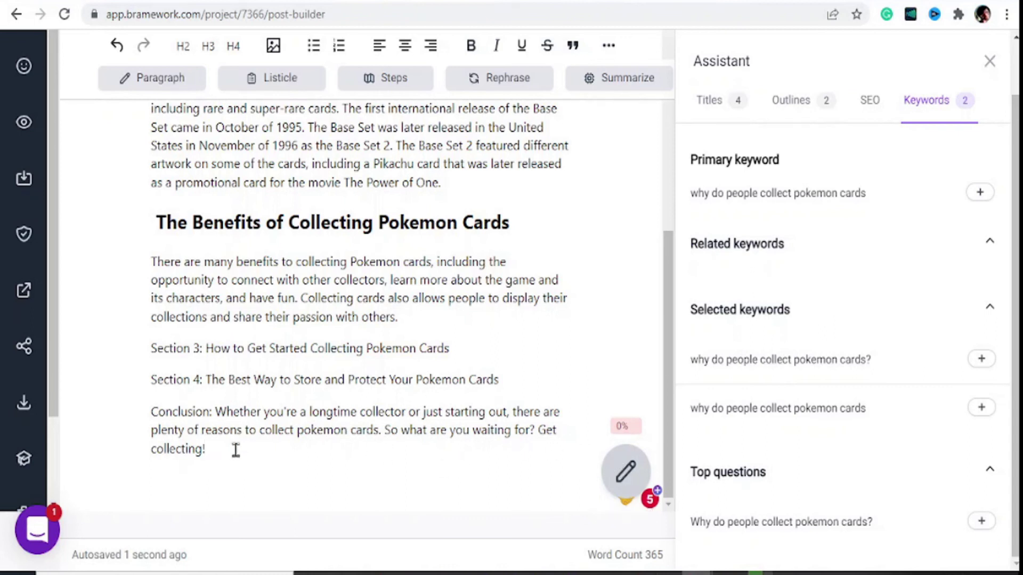
- Add 'pokemon cards are great for many people' after the conclusion and let the AI continue it
click(235, 451)
key(Return)
text(pokemon cards are great)
text(for many new)
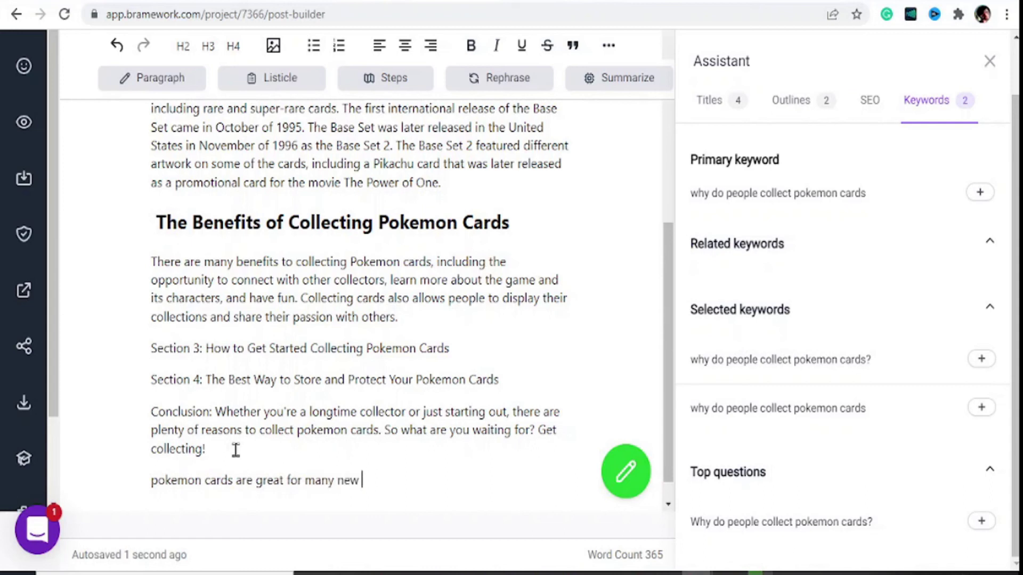
key(BackSpace)
key(BackSpace)
key(BackSpace)
text(people)
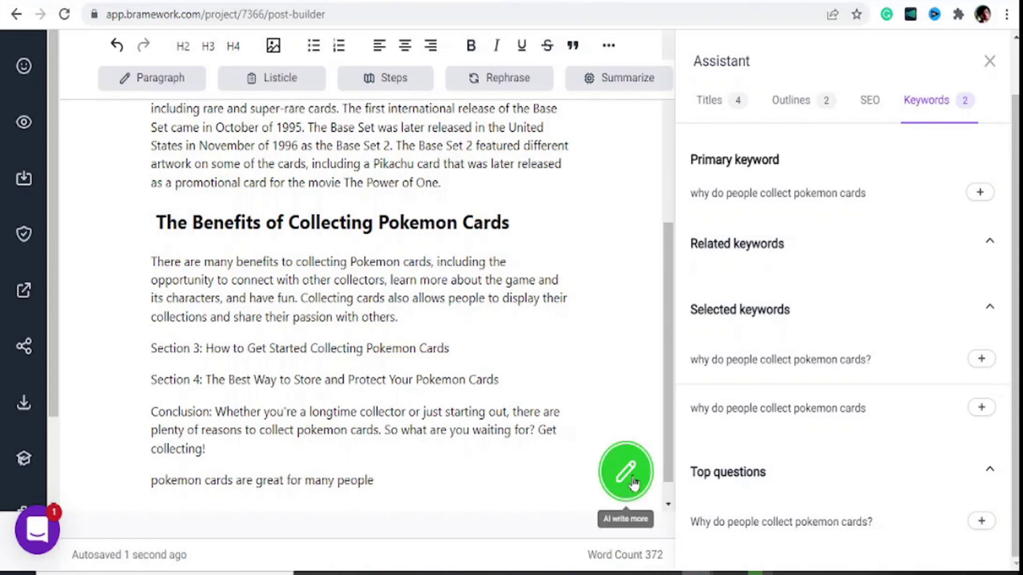
click(641, 492)
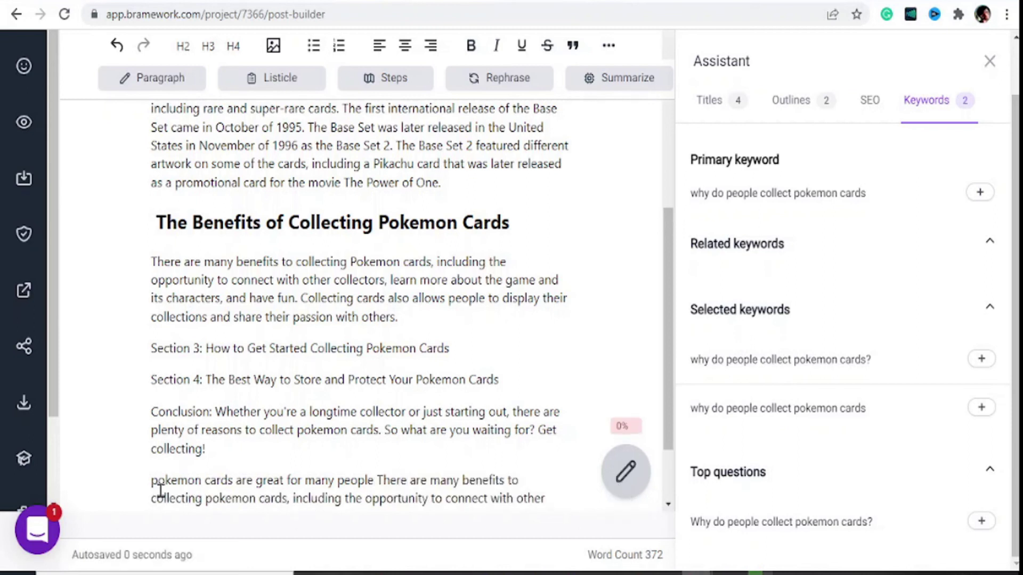
scroll(503, 501, down, 2)
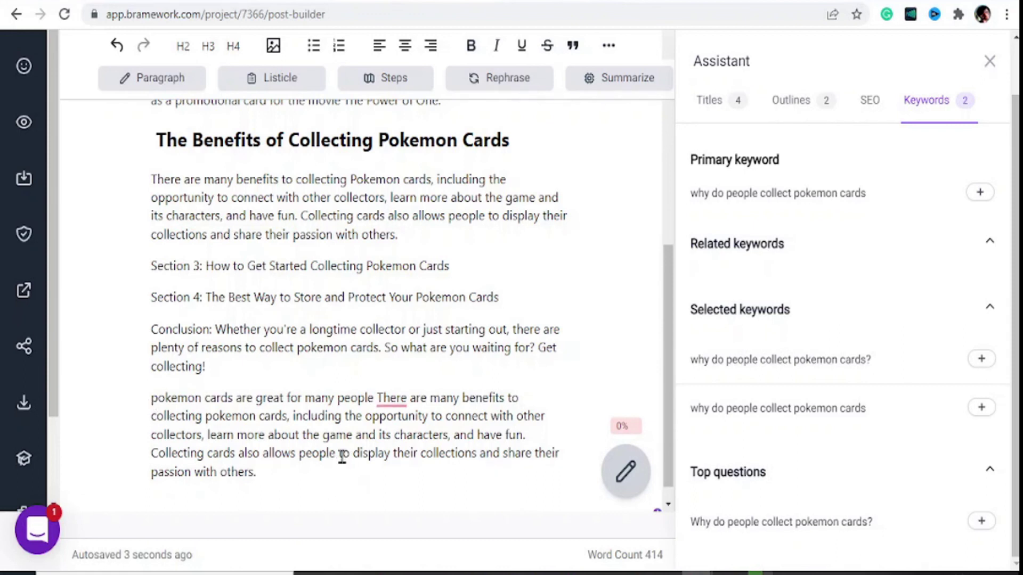
scroll(18, 461, down, 3)
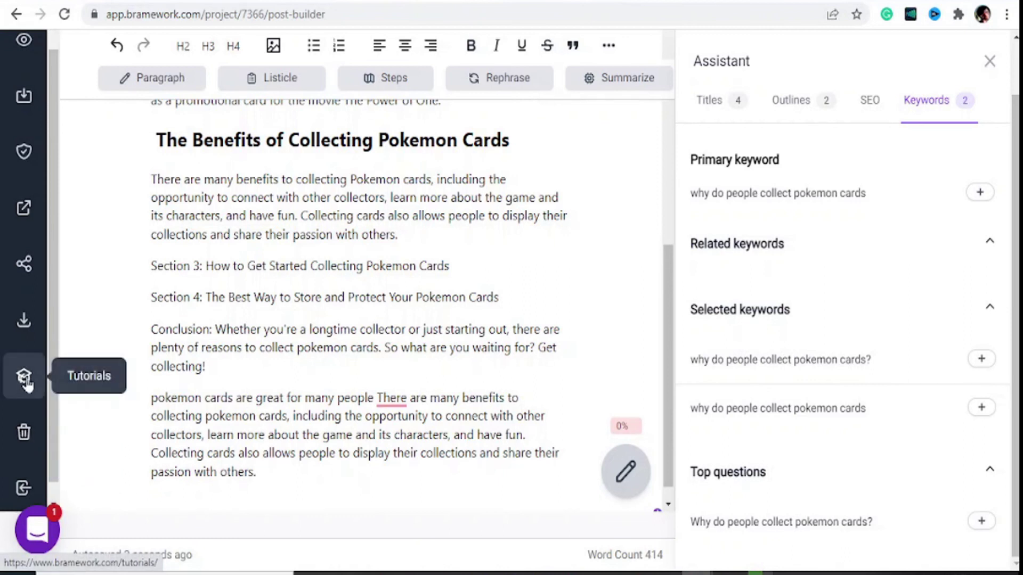
scroll(27, 380, down, 1)
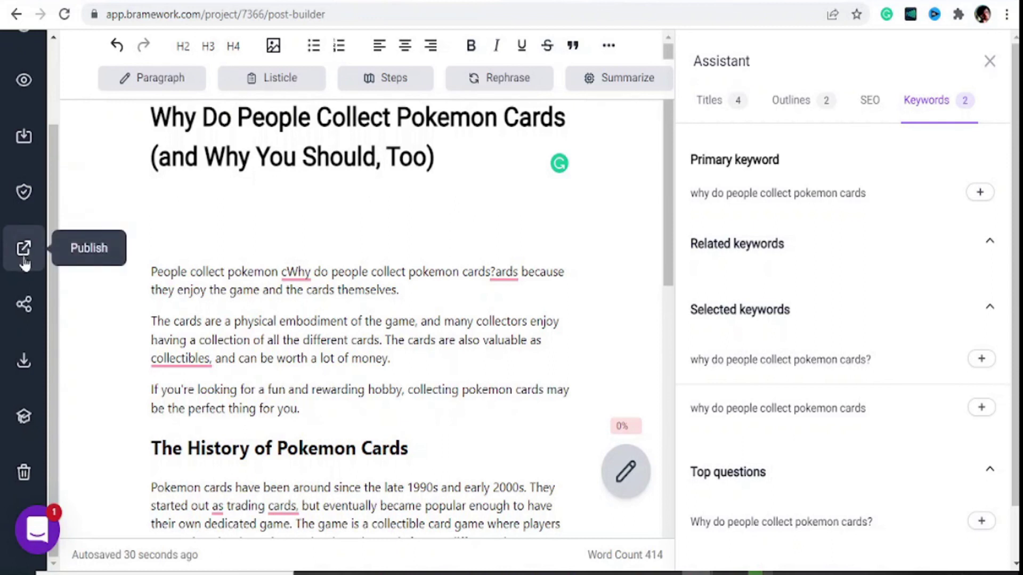
click(24, 249)
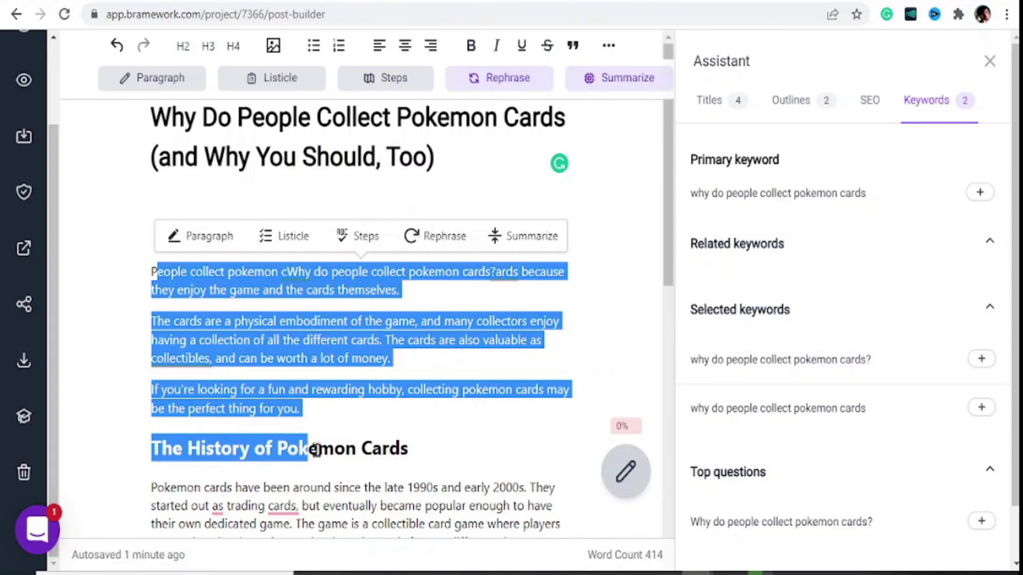
scroll(327, 434, down, 5)
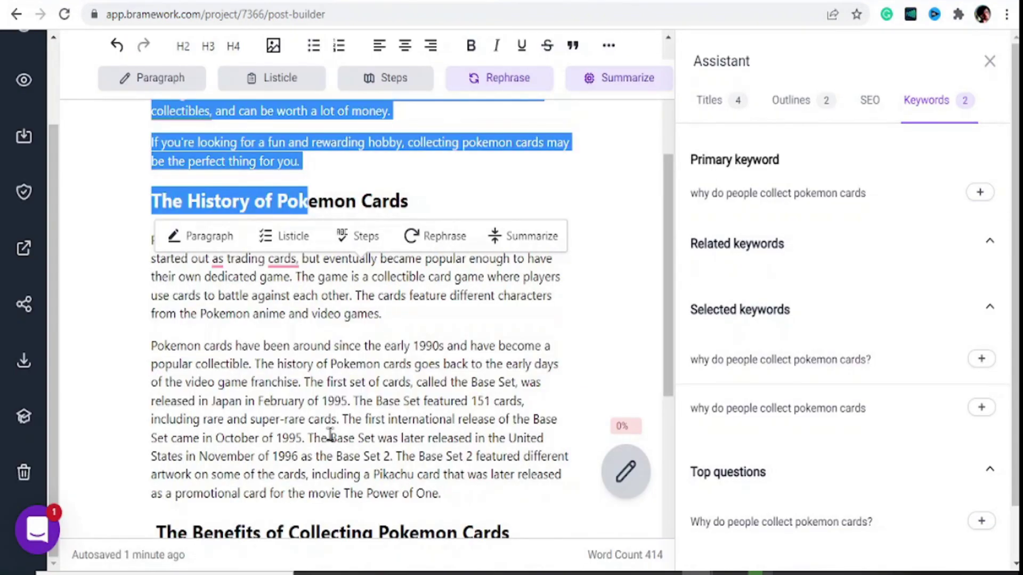
scroll(468, 365, down, 2)
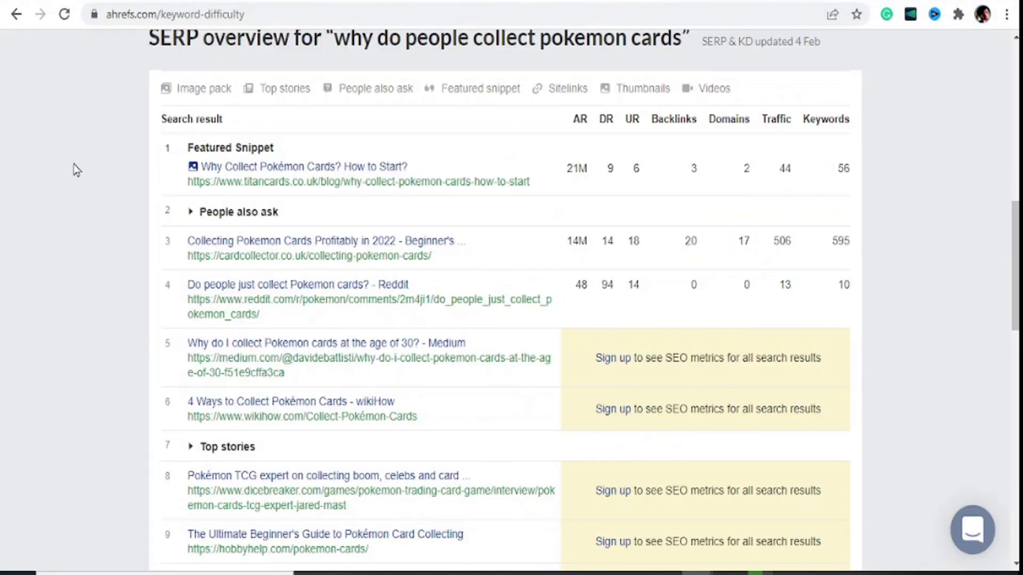
- Scroll up to the difficulty gauge showing 7 (Easy) for 'why do people collect pokemon cards'
scroll(510, 256, up, 9)
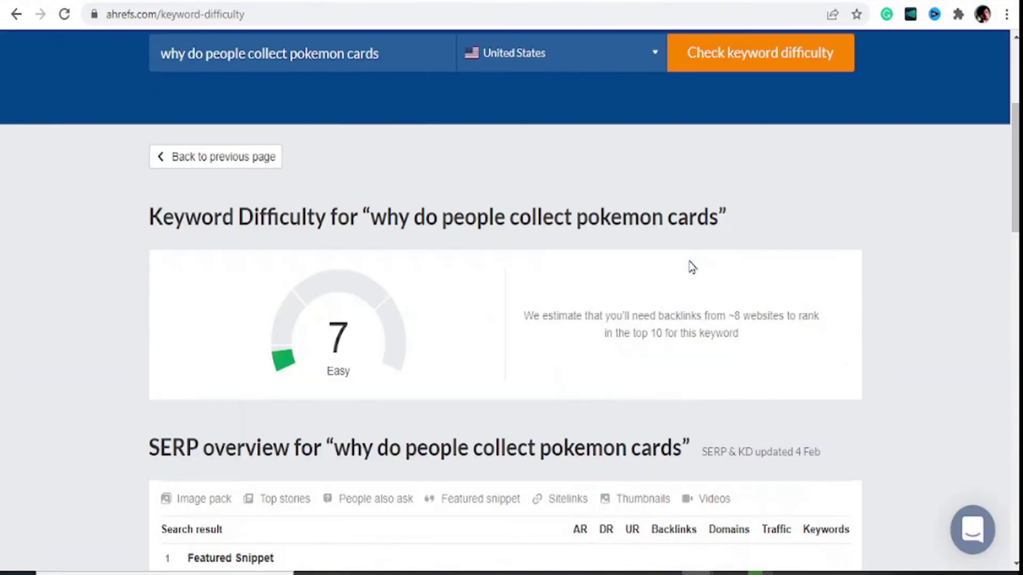
scroll(681, 265, up, 3)
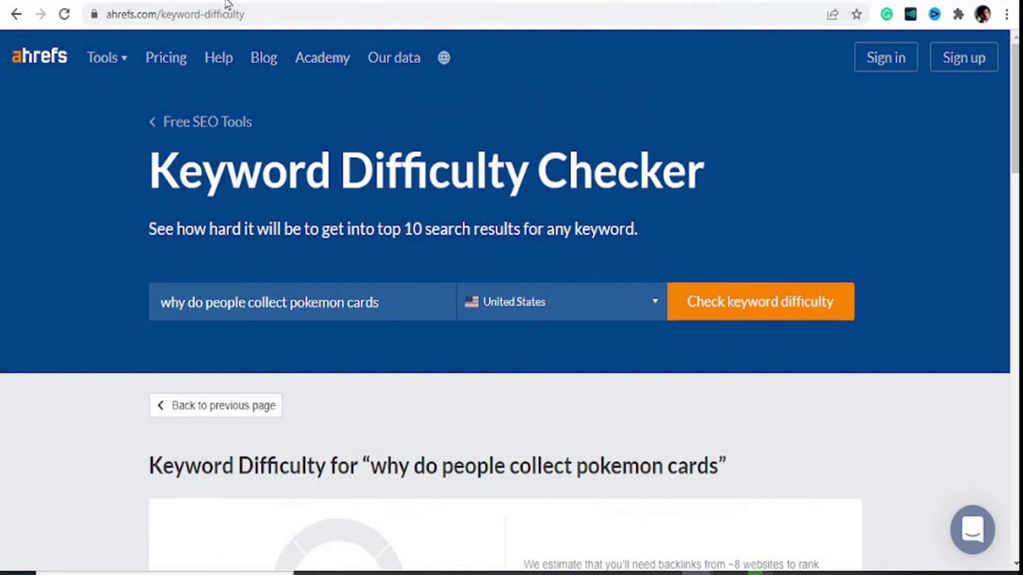